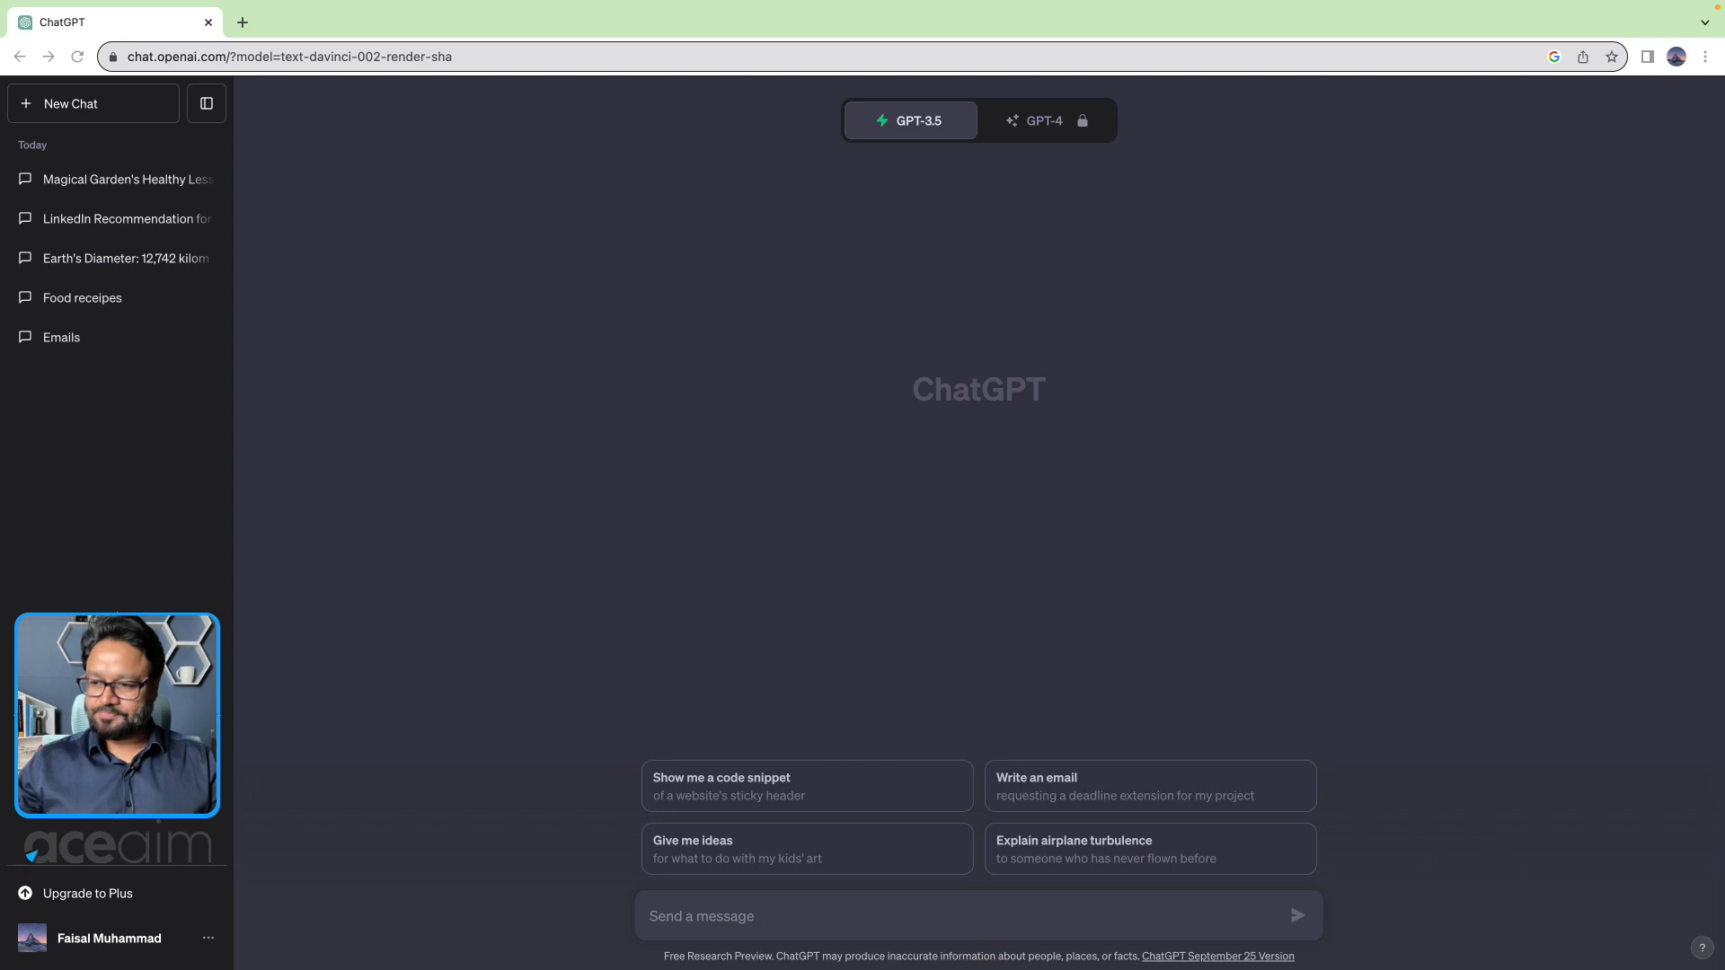
# Step: Send the prompt "You act as a philosopher and explain time." in the new chat
pyautogui.click(941, 912)
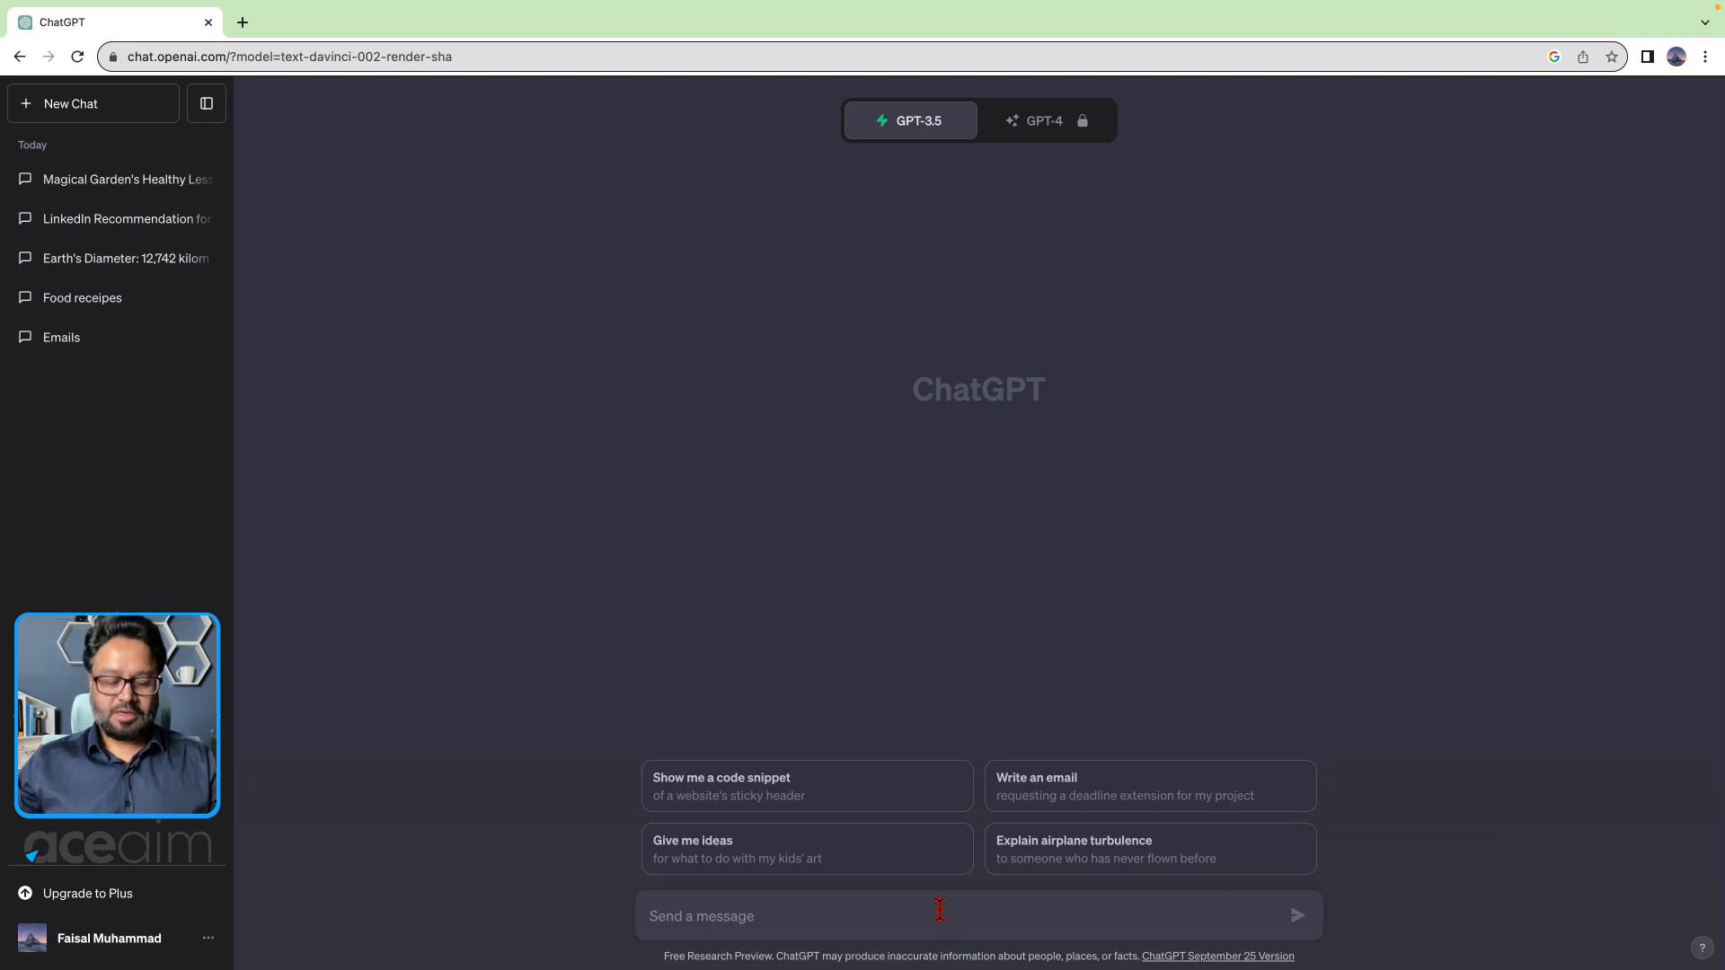
pyautogui.write('You act as a philosopher and explain time.')
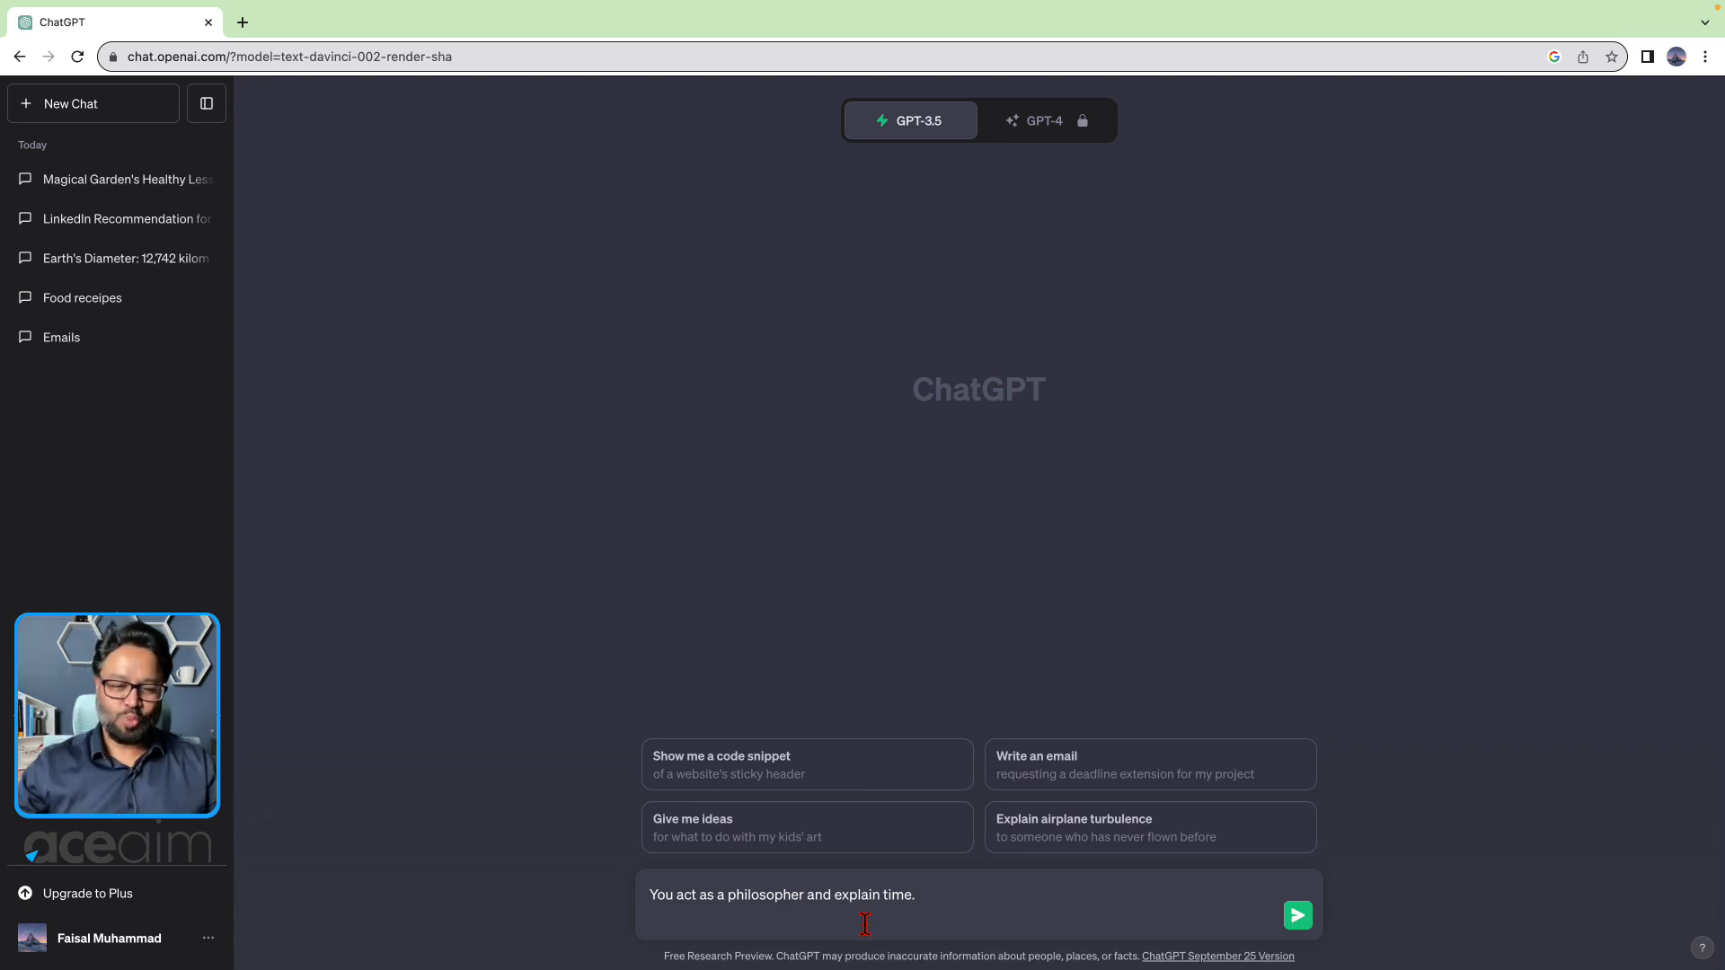
pyautogui.press('BackSpace')
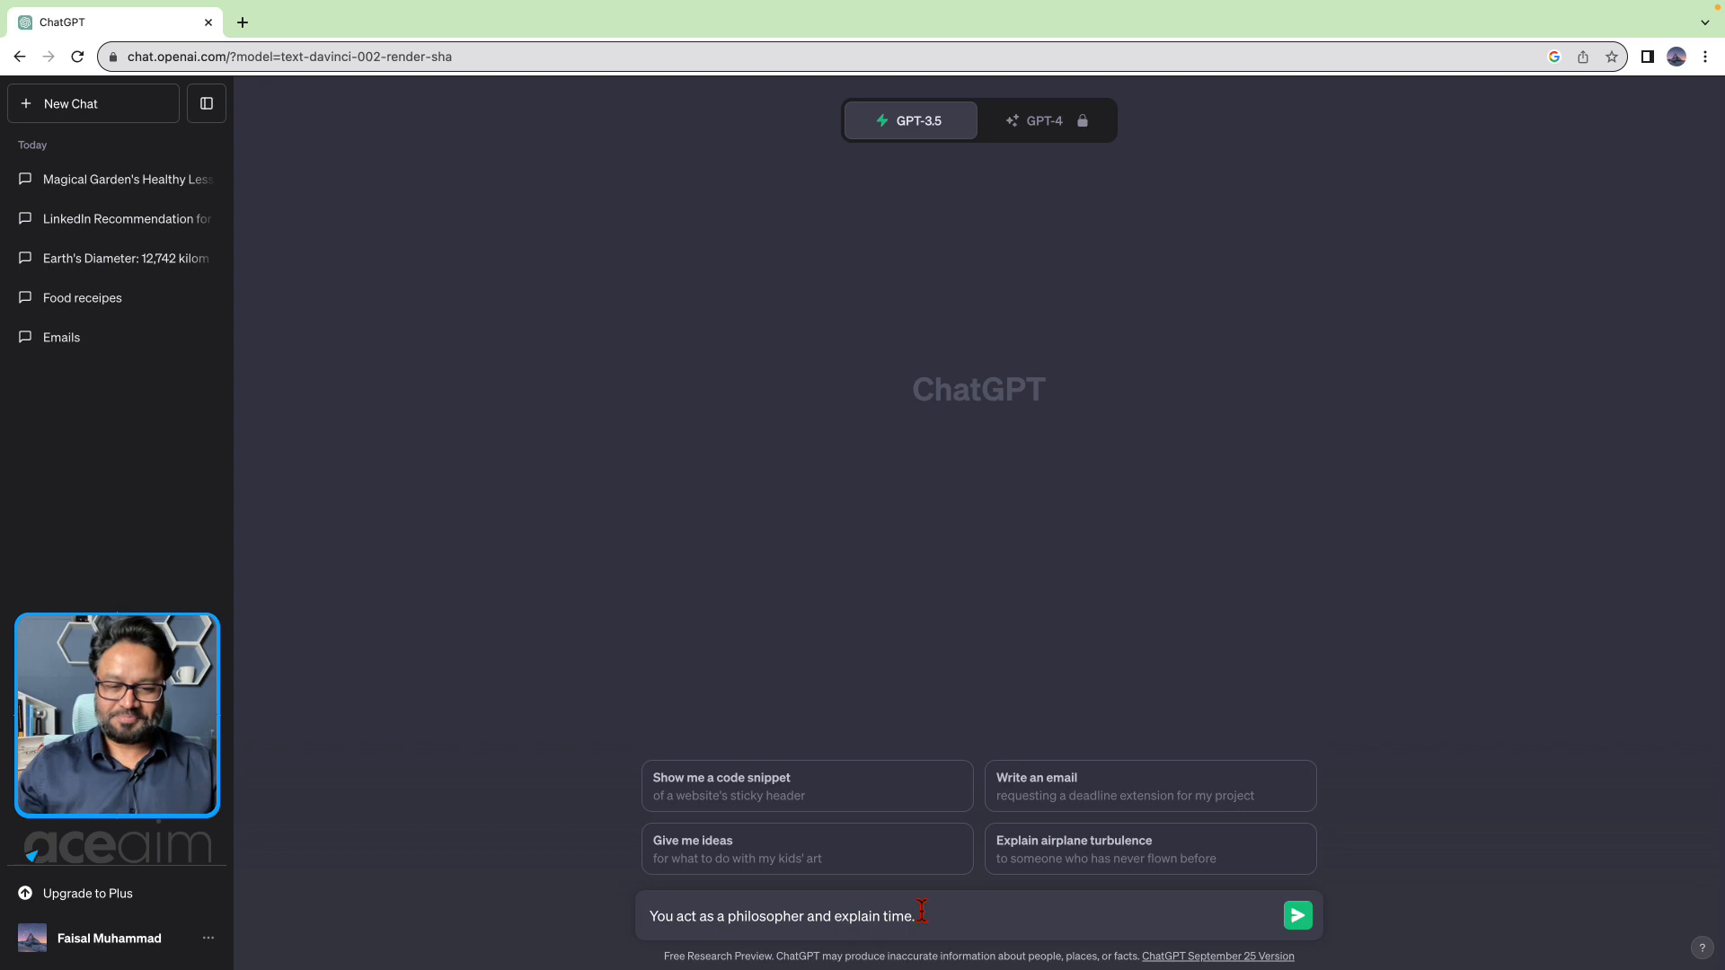
pyautogui.click(1298, 916)
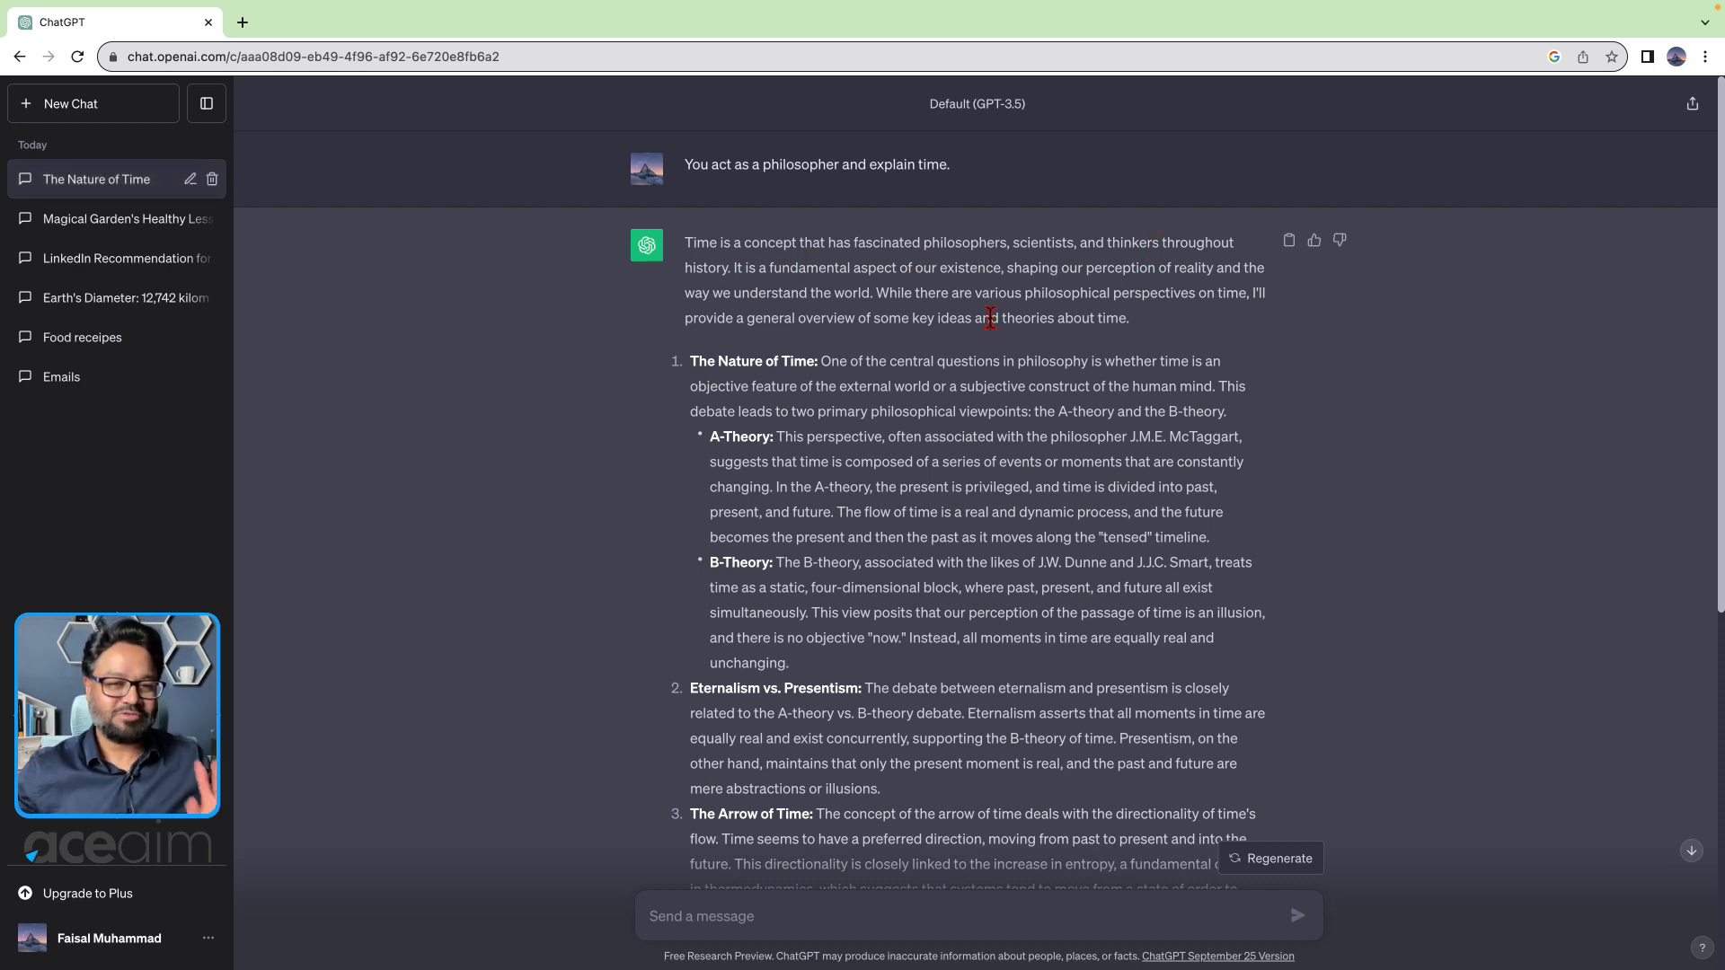
# Step: Read through the philosopher's answer, examining its numbered headings on the nature of time down to the summary
pyautogui.scroll(-1, 871, 354)
pyautogui.moveTo(681, 275); pyautogui.dragTo(819, 275)
pyautogui.scroll(-2, 944, 429)
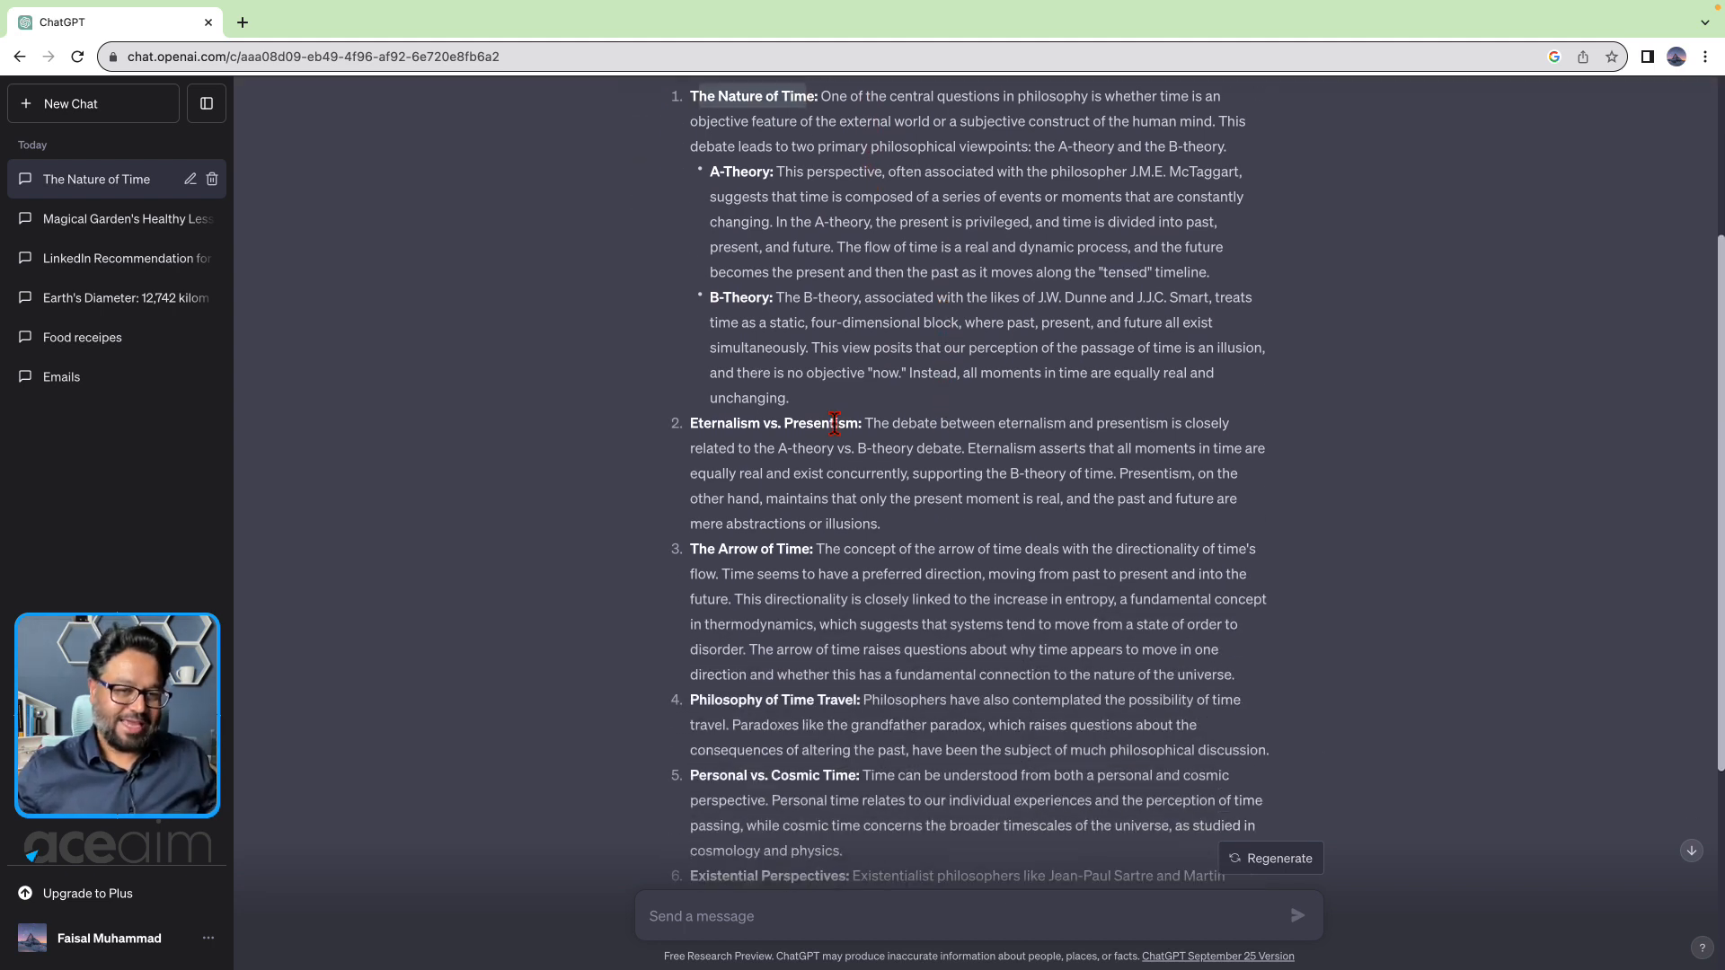
pyautogui.click(710, 436)
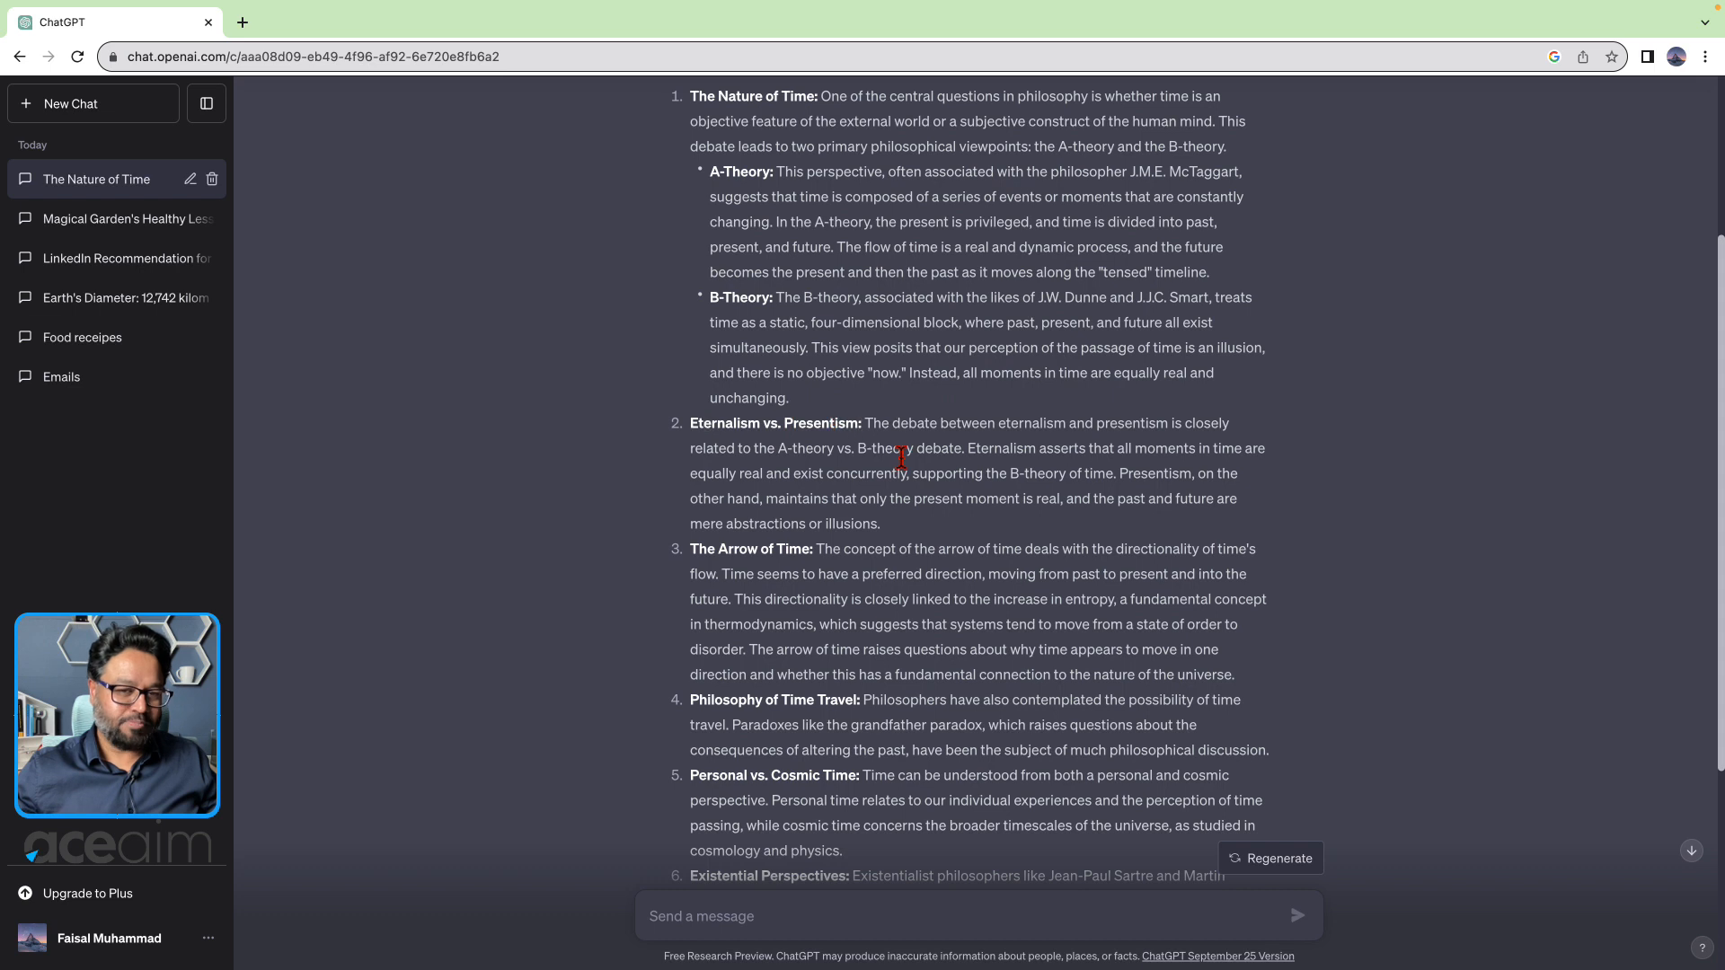
pyautogui.scroll(-2, 911, 466)
pyautogui.click(706, 410)
pyautogui.moveTo(706, 410); pyautogui.dragTo(814, 410)
pyautogui.moveTo(706, 564); pyautogui.dragTo(814, 561)
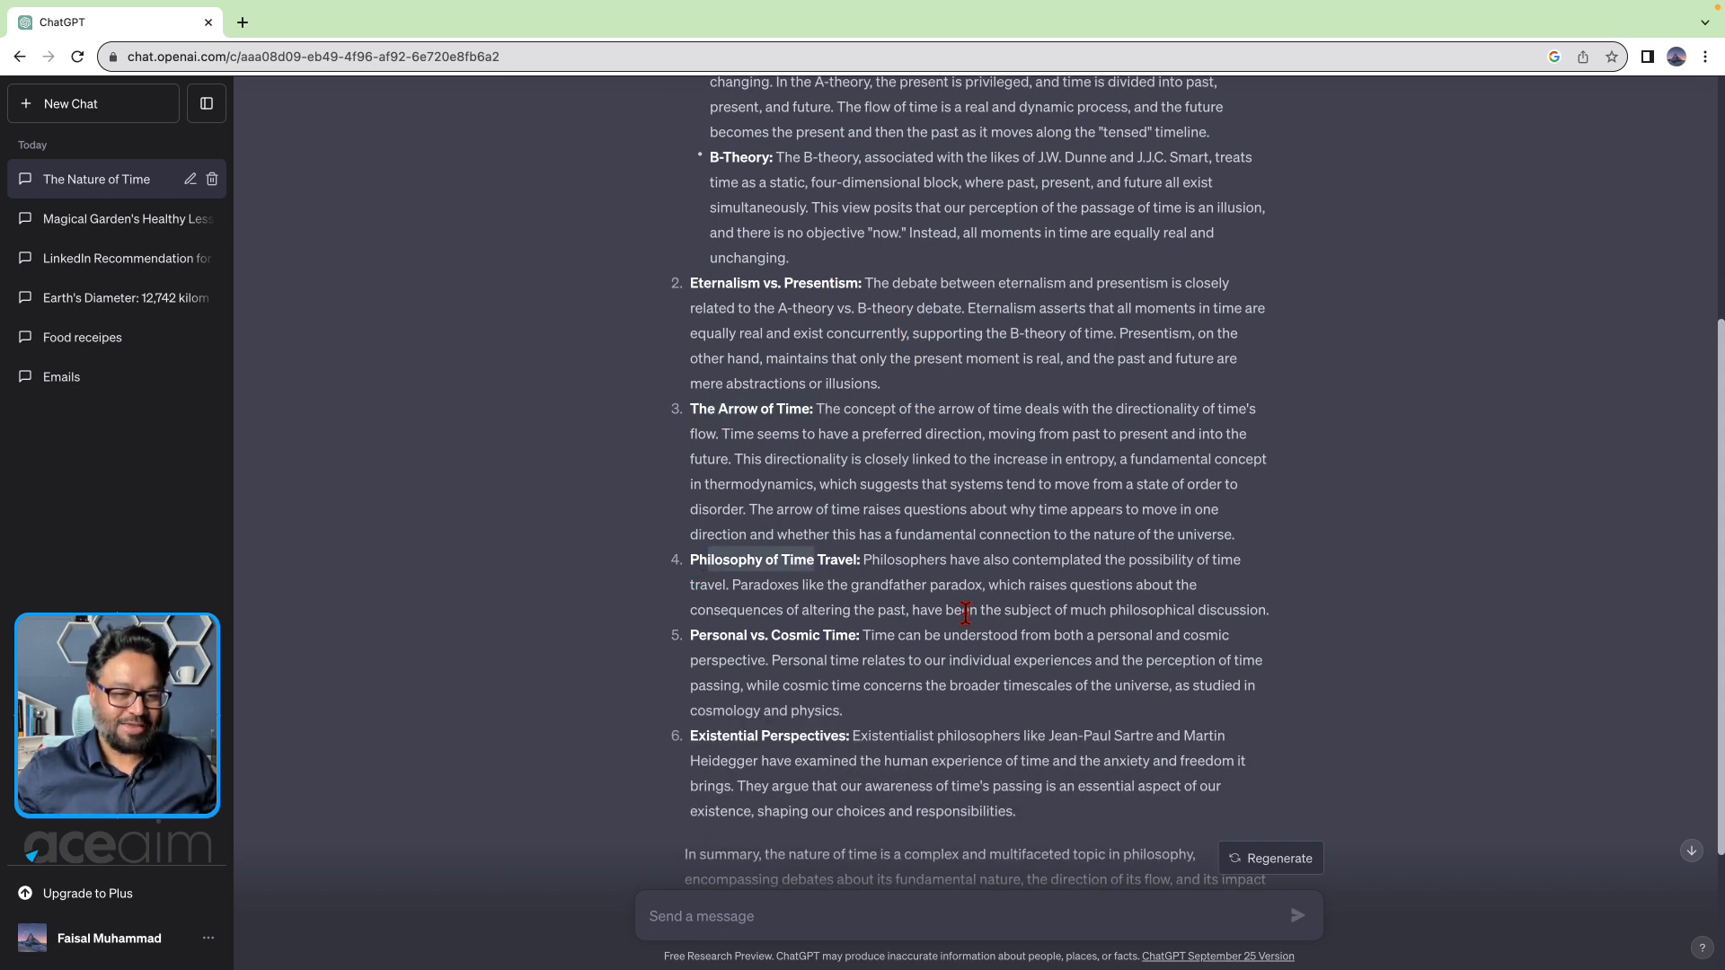
pyautogui.scroll(-2, 966, 613)
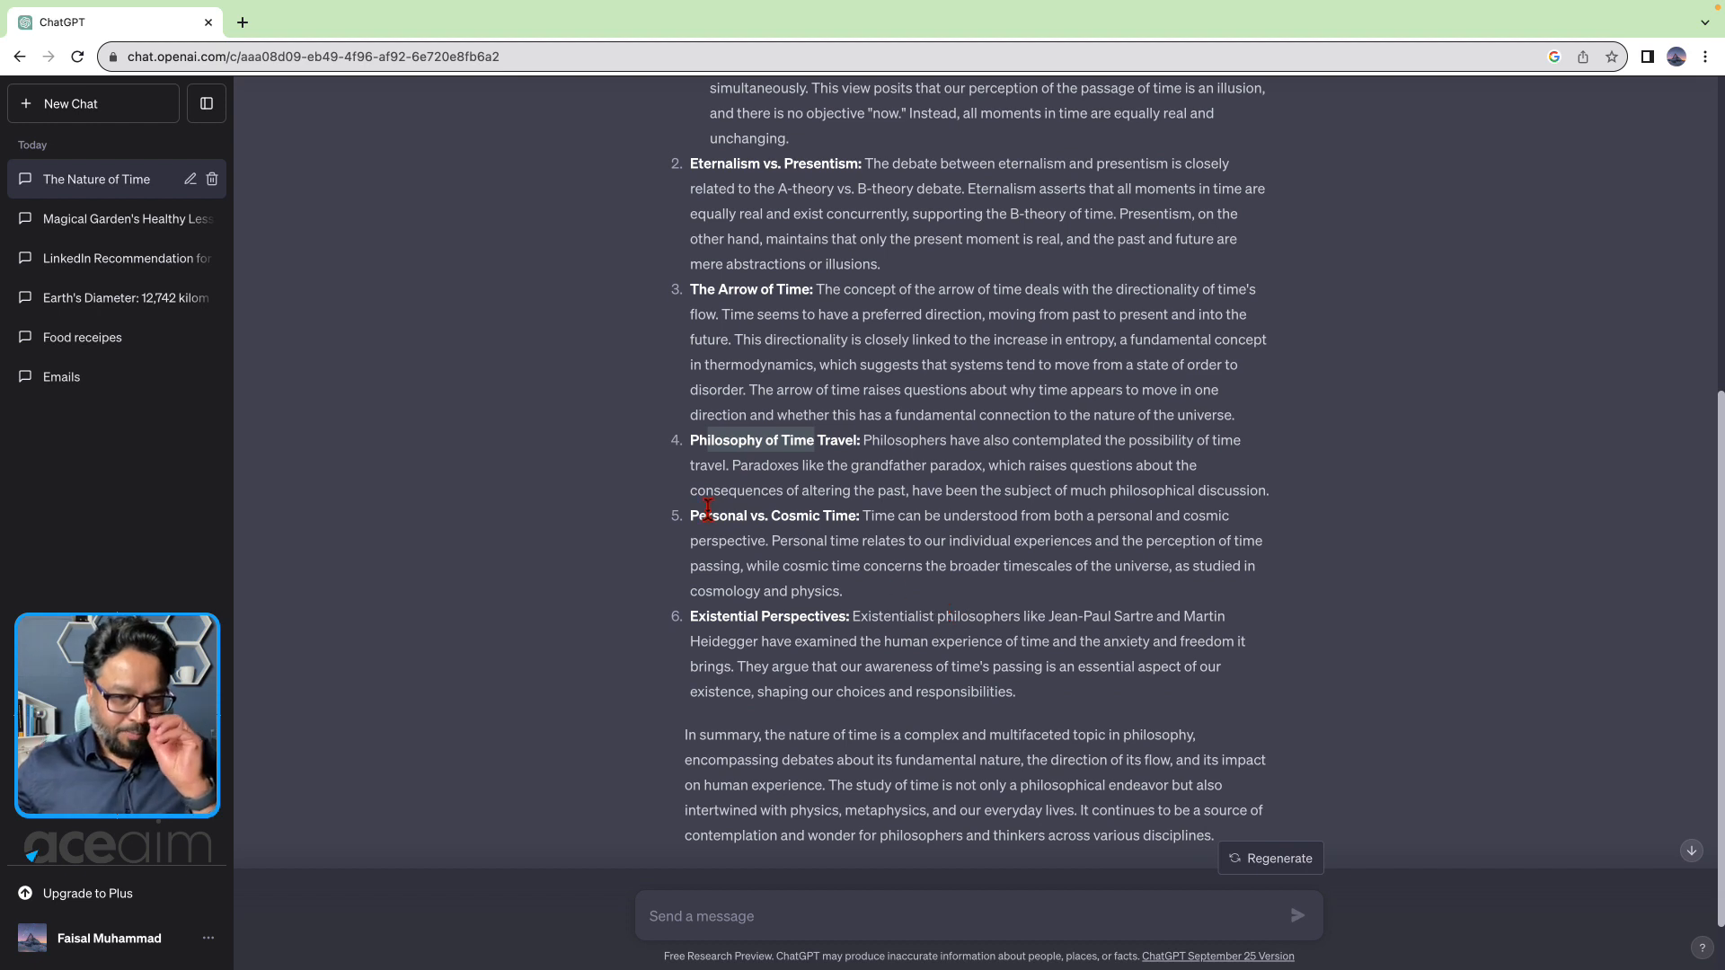
pyautogui.moveTo(710, 514); pyautogui.dragTo(835, 514)
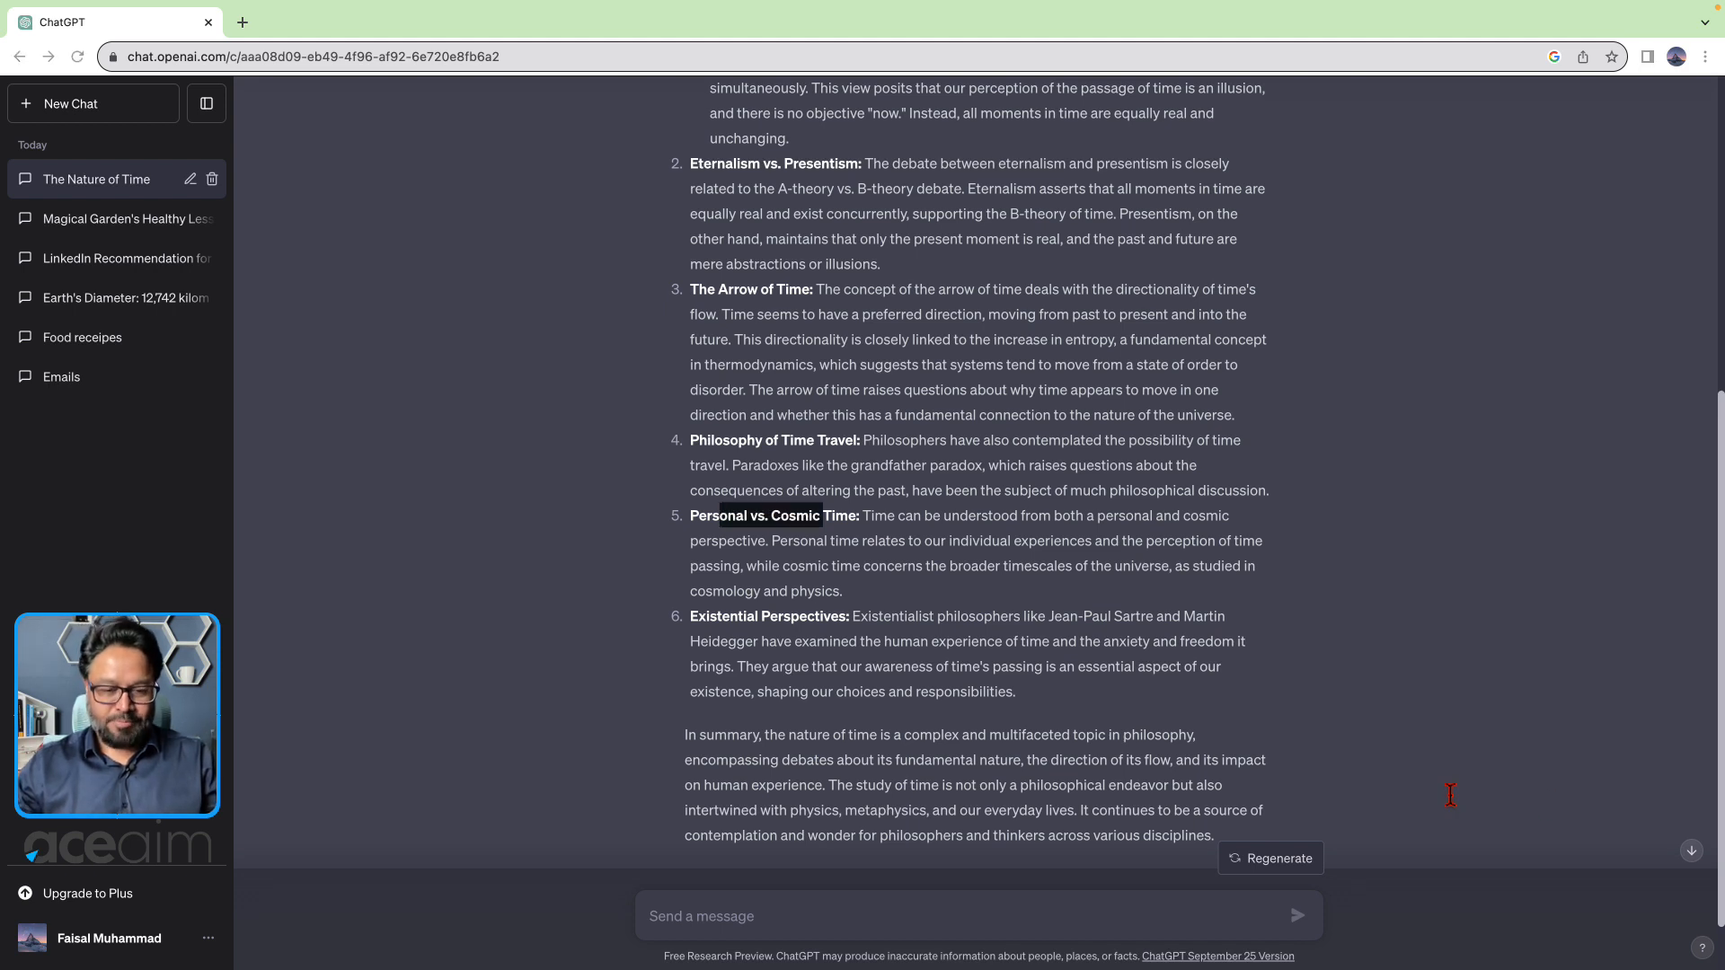
# Step: Send the follow-up prompt "You act as a physics scientist and explain time." in the same chat
pyautogui.click(835, 925)
pyautogui.write('You act as a physics scientist  and explain time.')
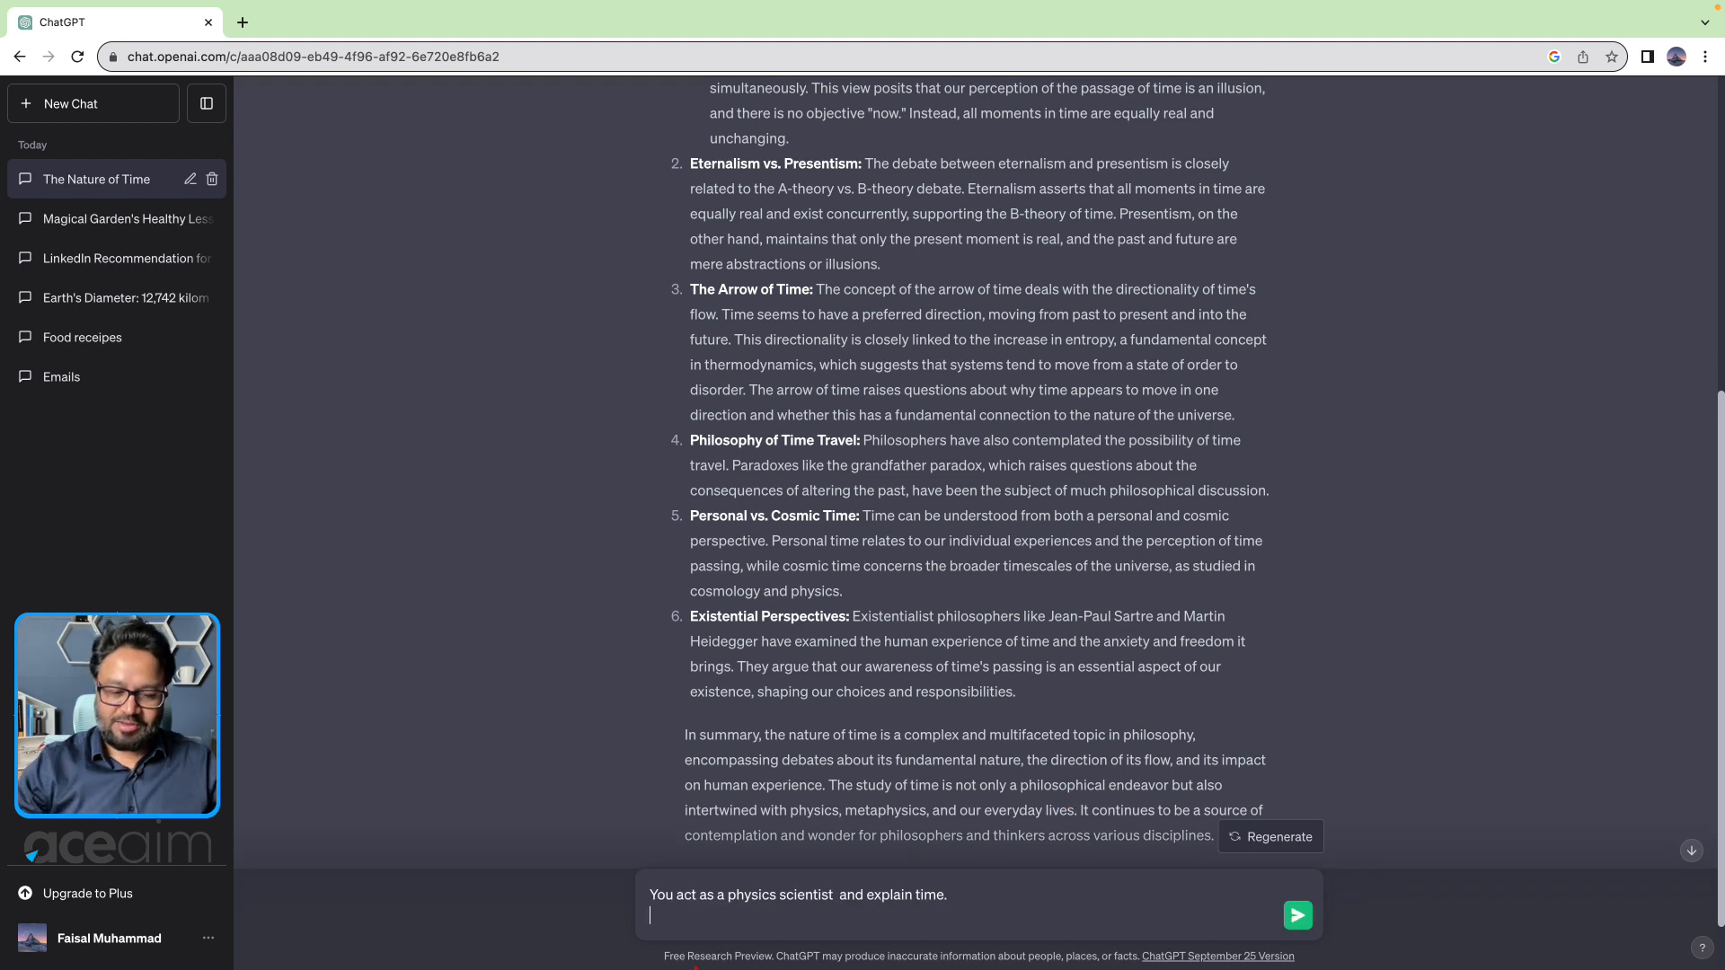
pyautogui.press('BackSpace')
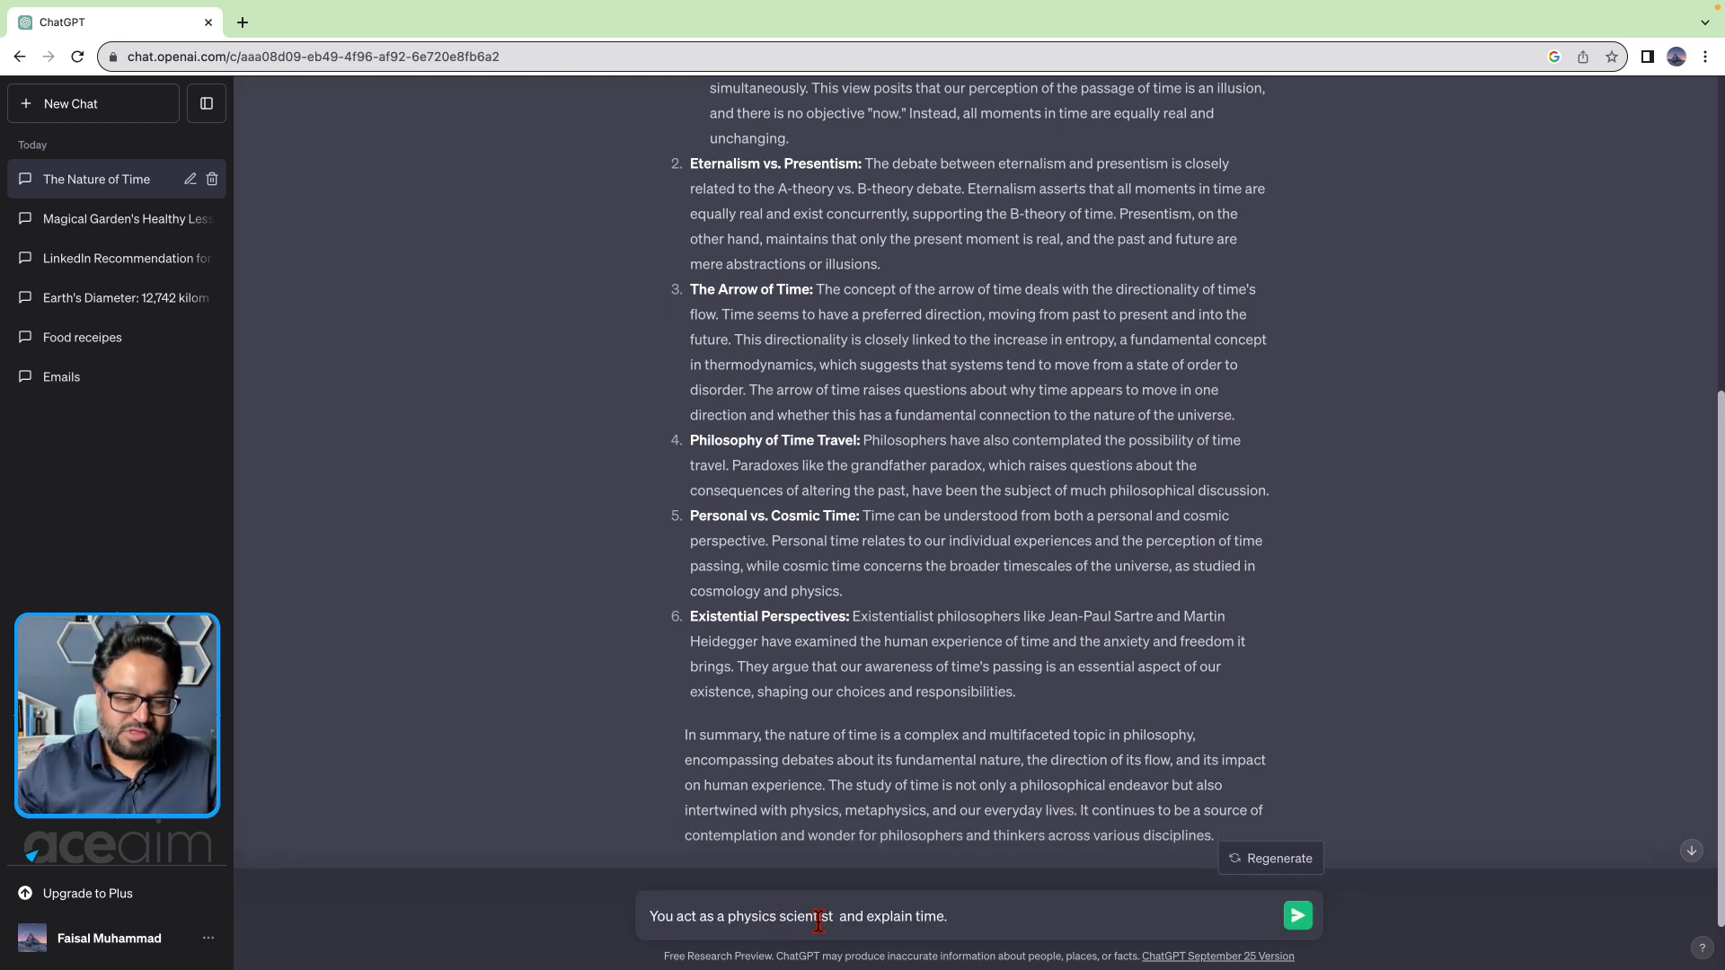
pyautogui.moveTo(834, 916); pyautogui.dragTo(733, 915)
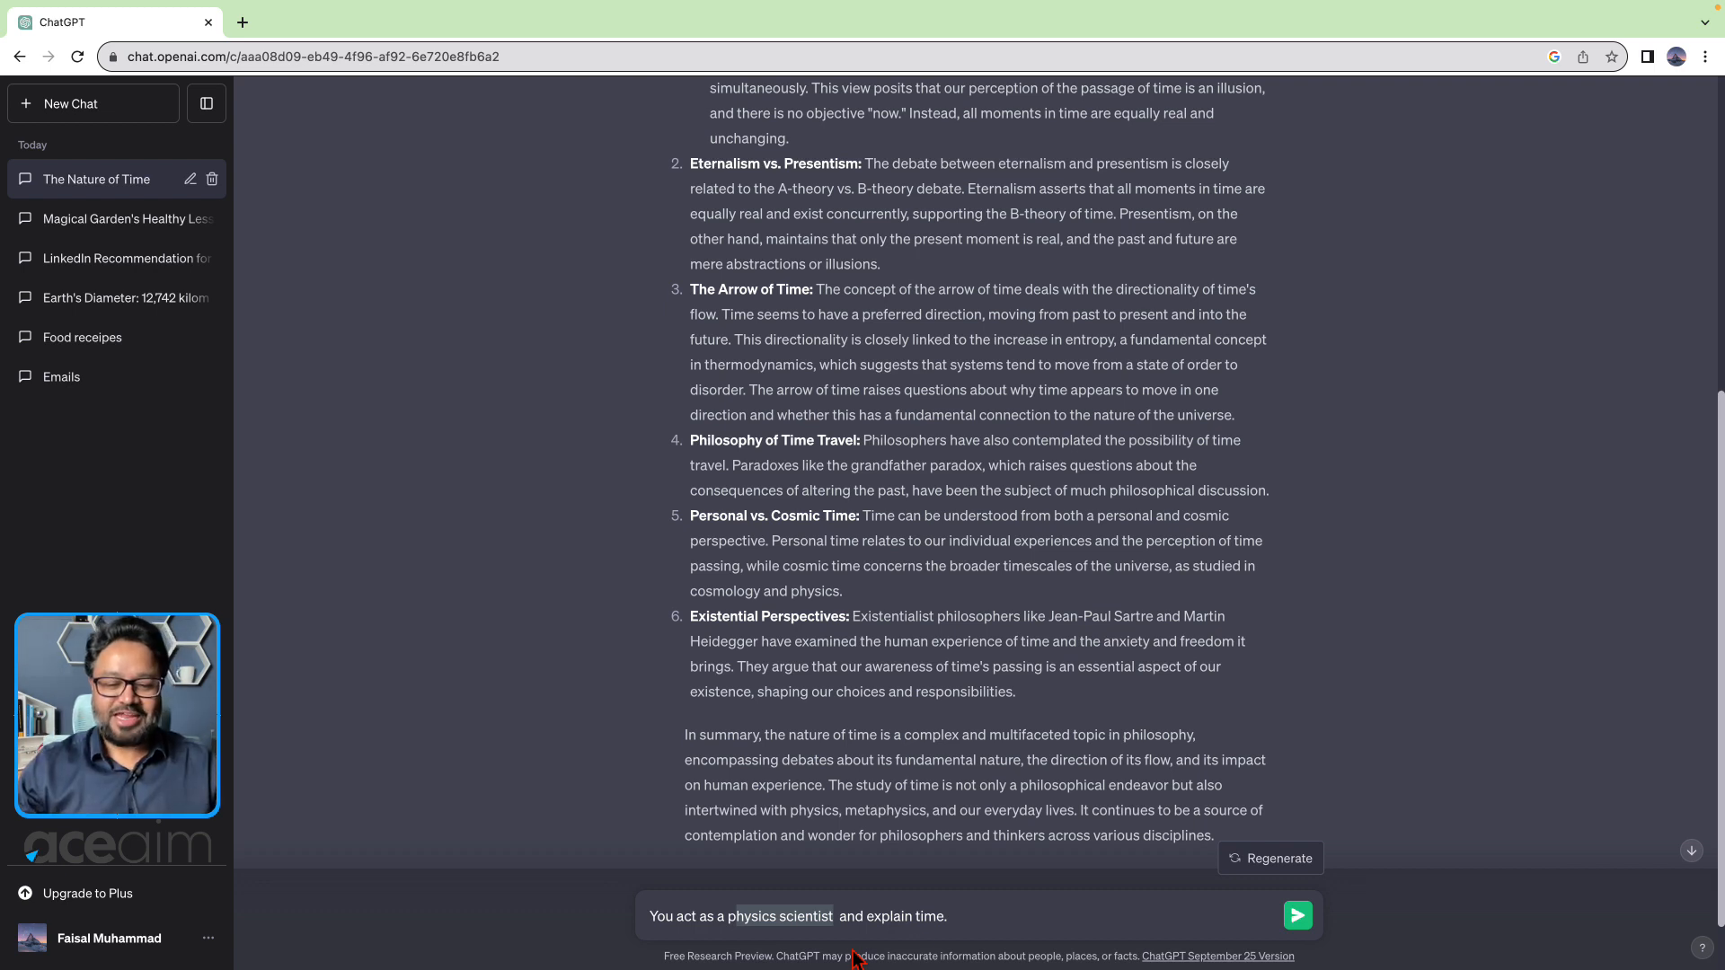
pyautogui.click(1018, 926)
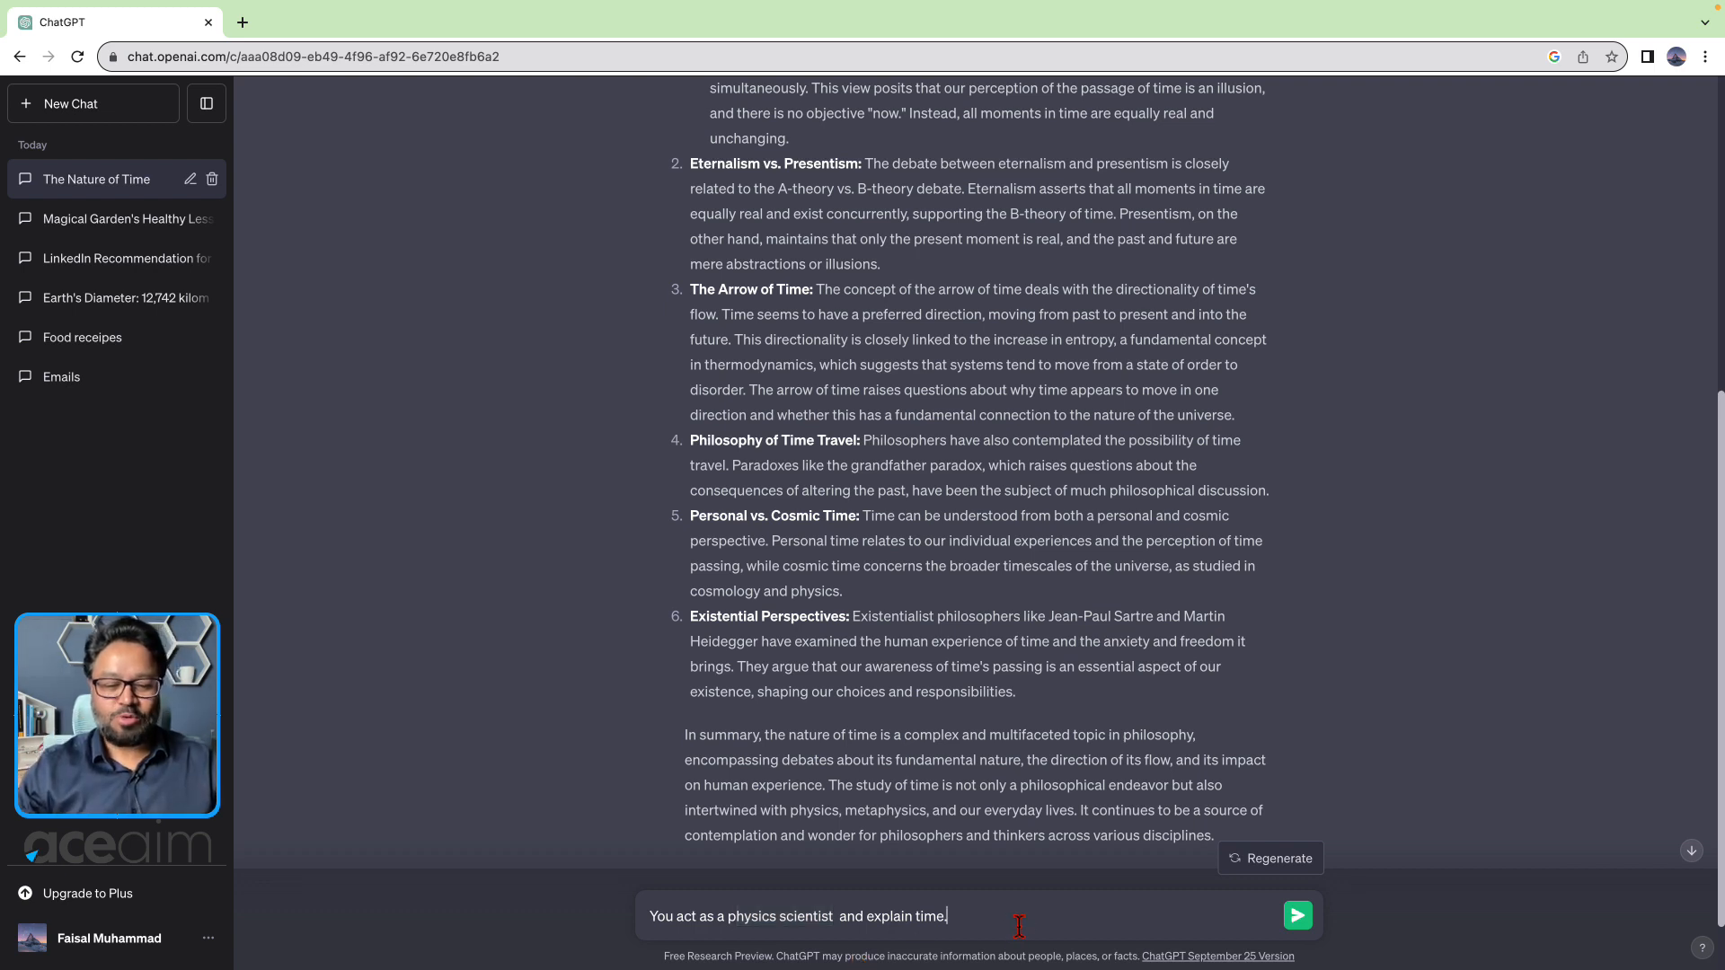
pyautogui.click(1297, 916)
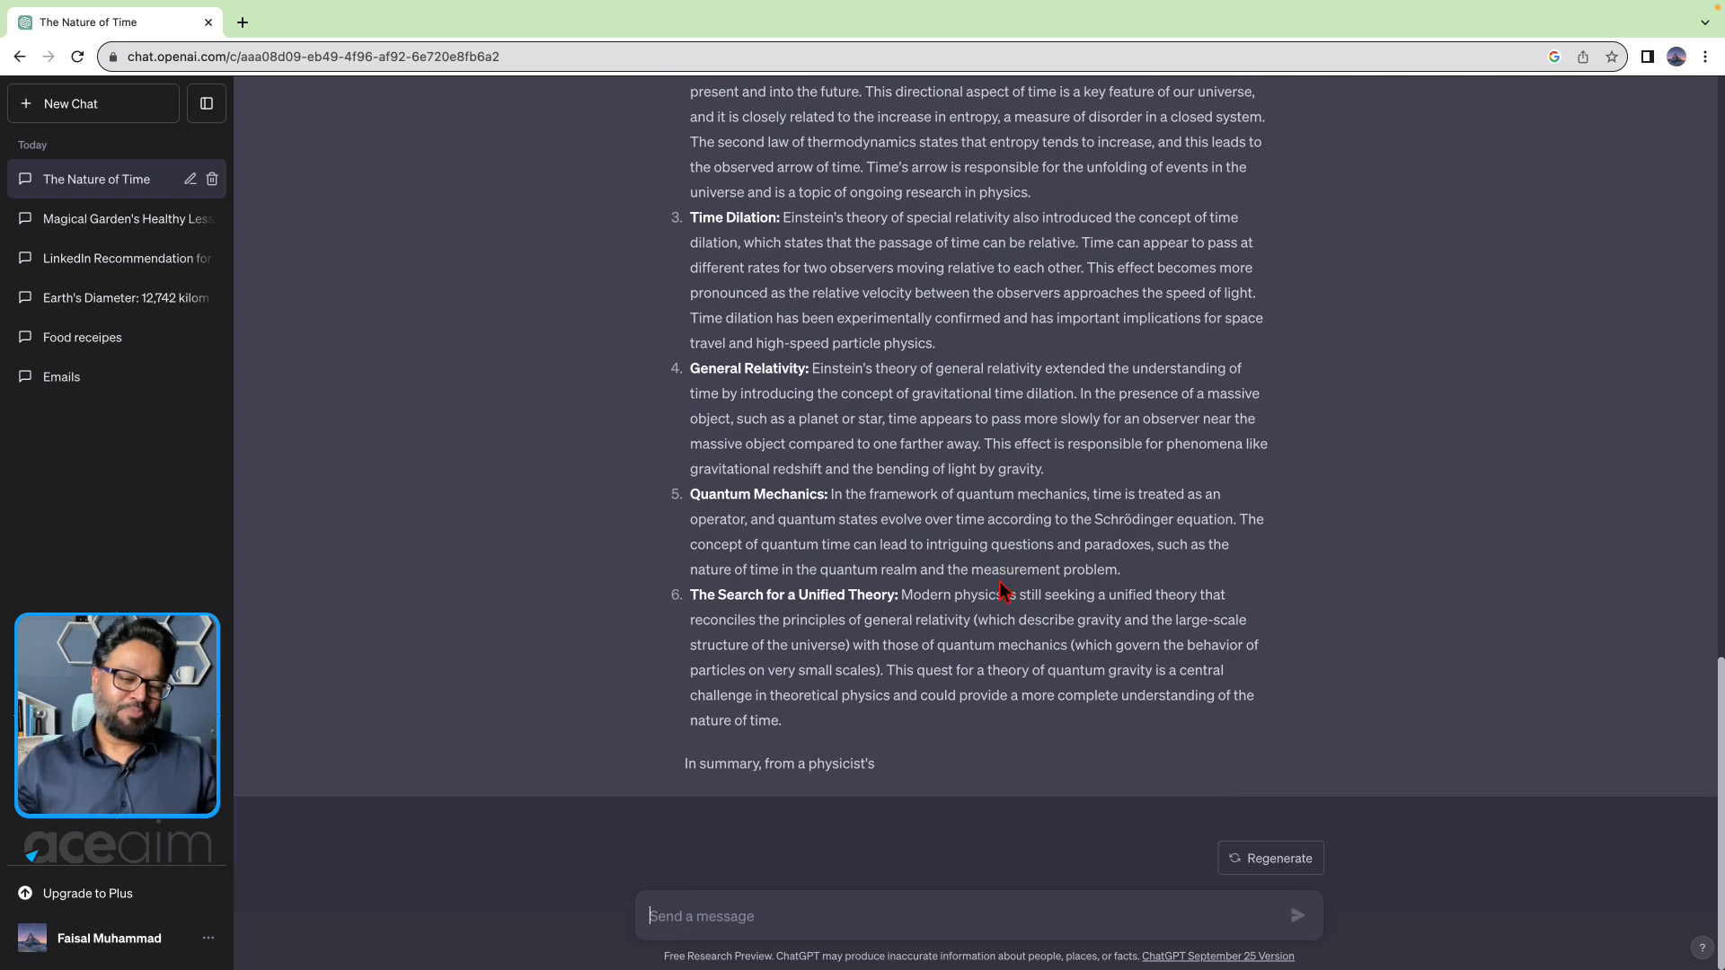
# Step: Review the physicist's answer, examining its numbered headings from the end back up to the first one
pyautogui.scroll(1, 1009, 616)
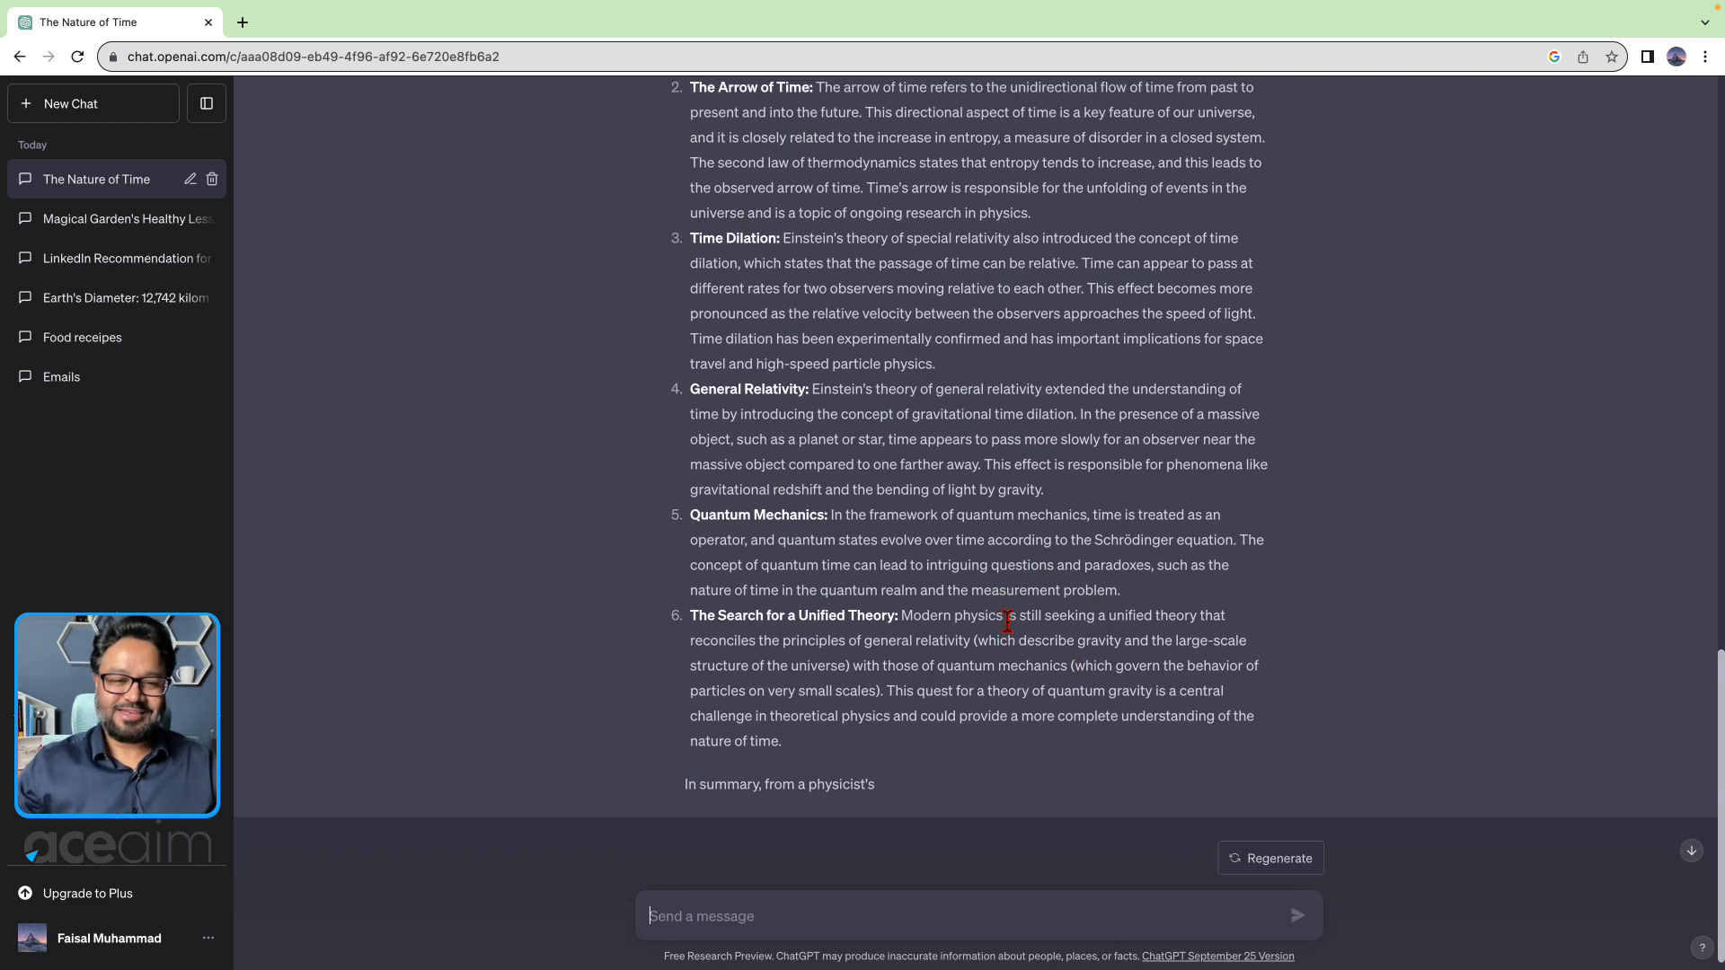
pyautogui.moveTo(709, 548); pyautogui.dragTo(843, 547)
pyautogui.moveTo(686, 422); pyautogui.dragTo(810, 424)
pyautogui.scroll(3, 929, 507)
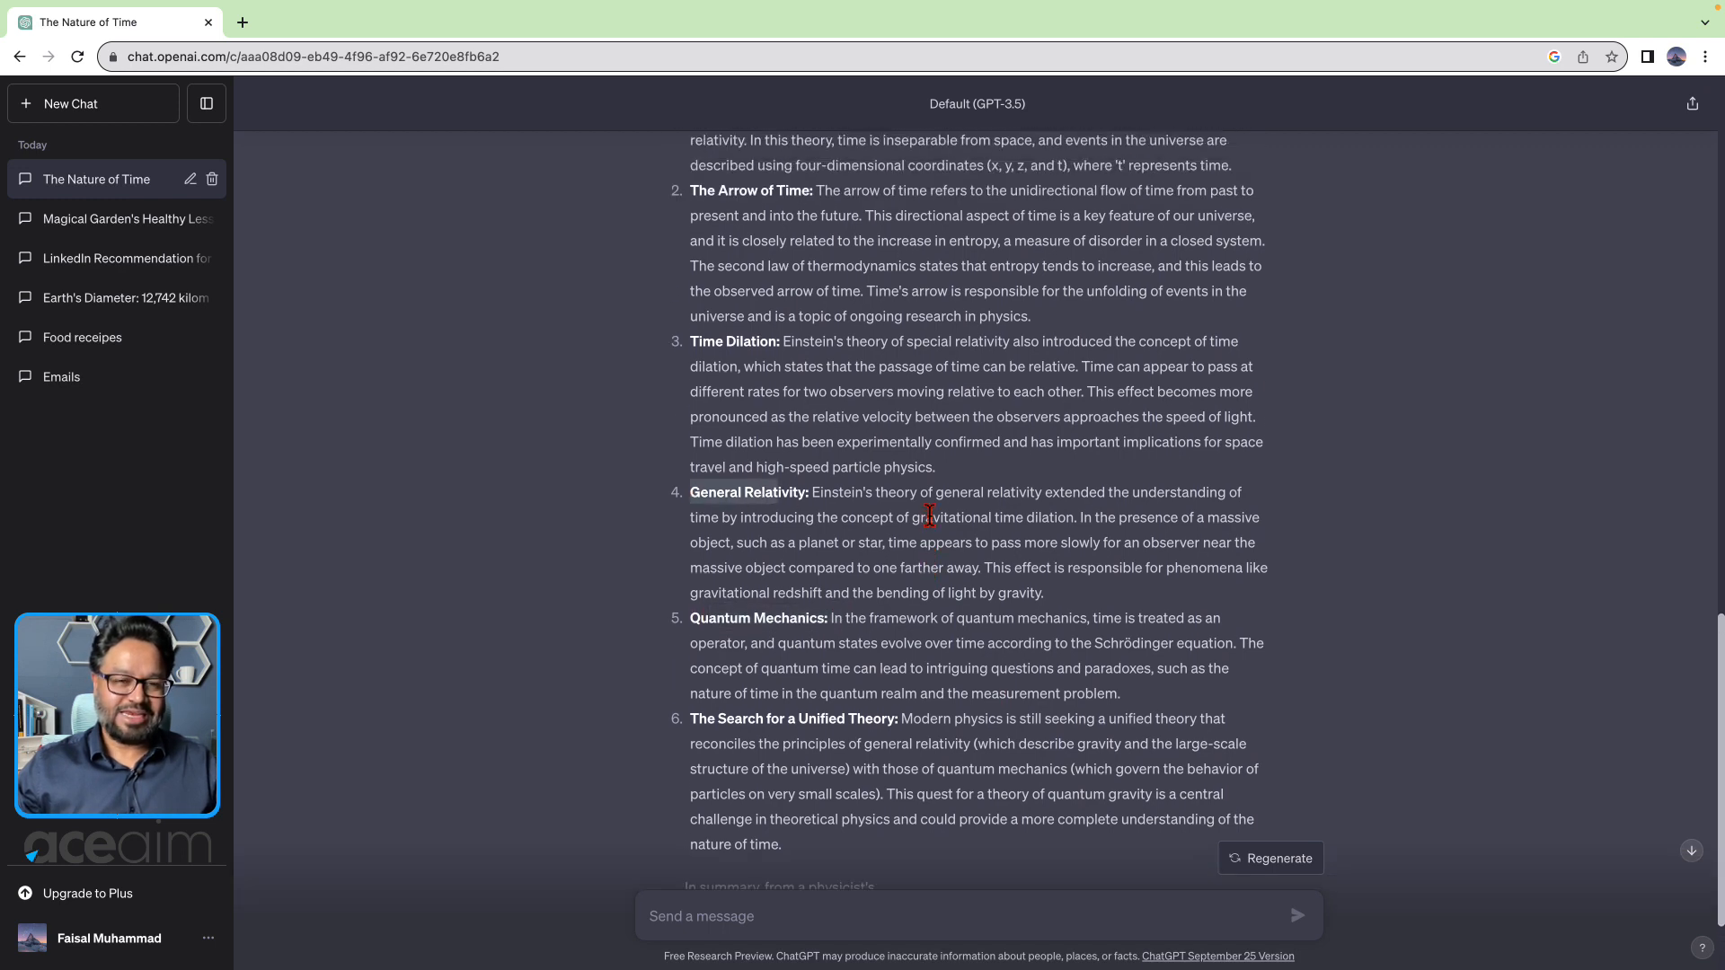
pyautogui.click(938, 517)
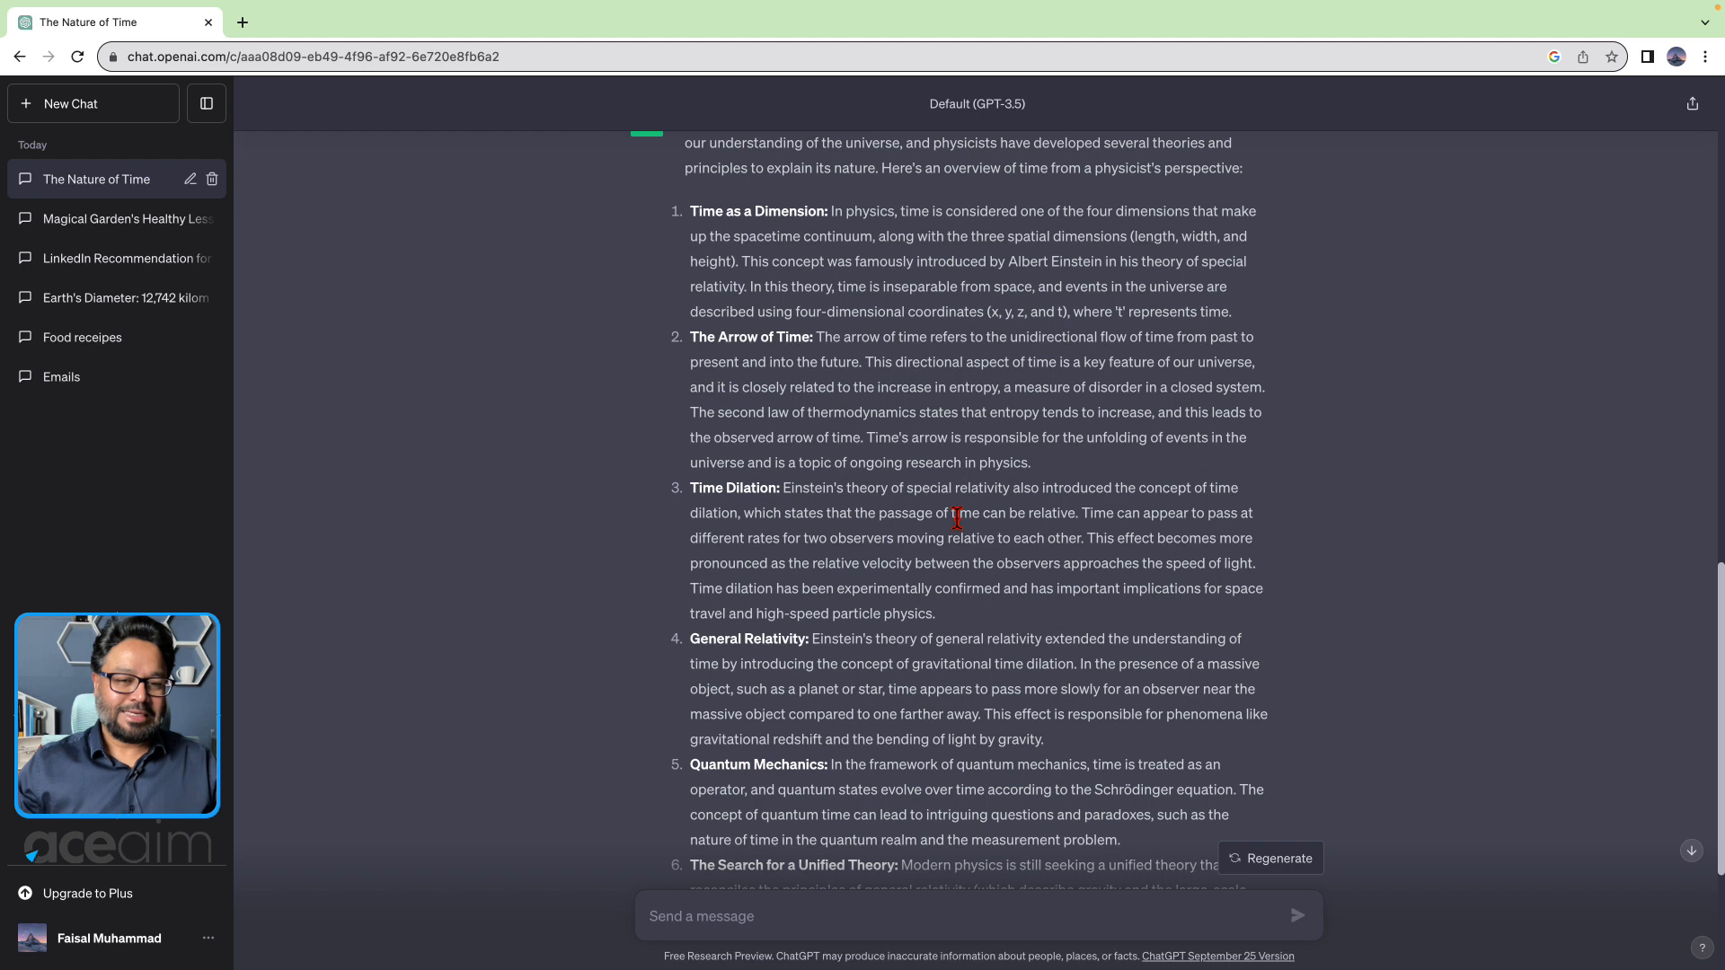
pyautogui.scroll(3, 898, 503)
pyautogui.moveTo(703, 441); pyautogui.dragTo(798, 440)
pyautogui.scroll(-3, 992, 580)
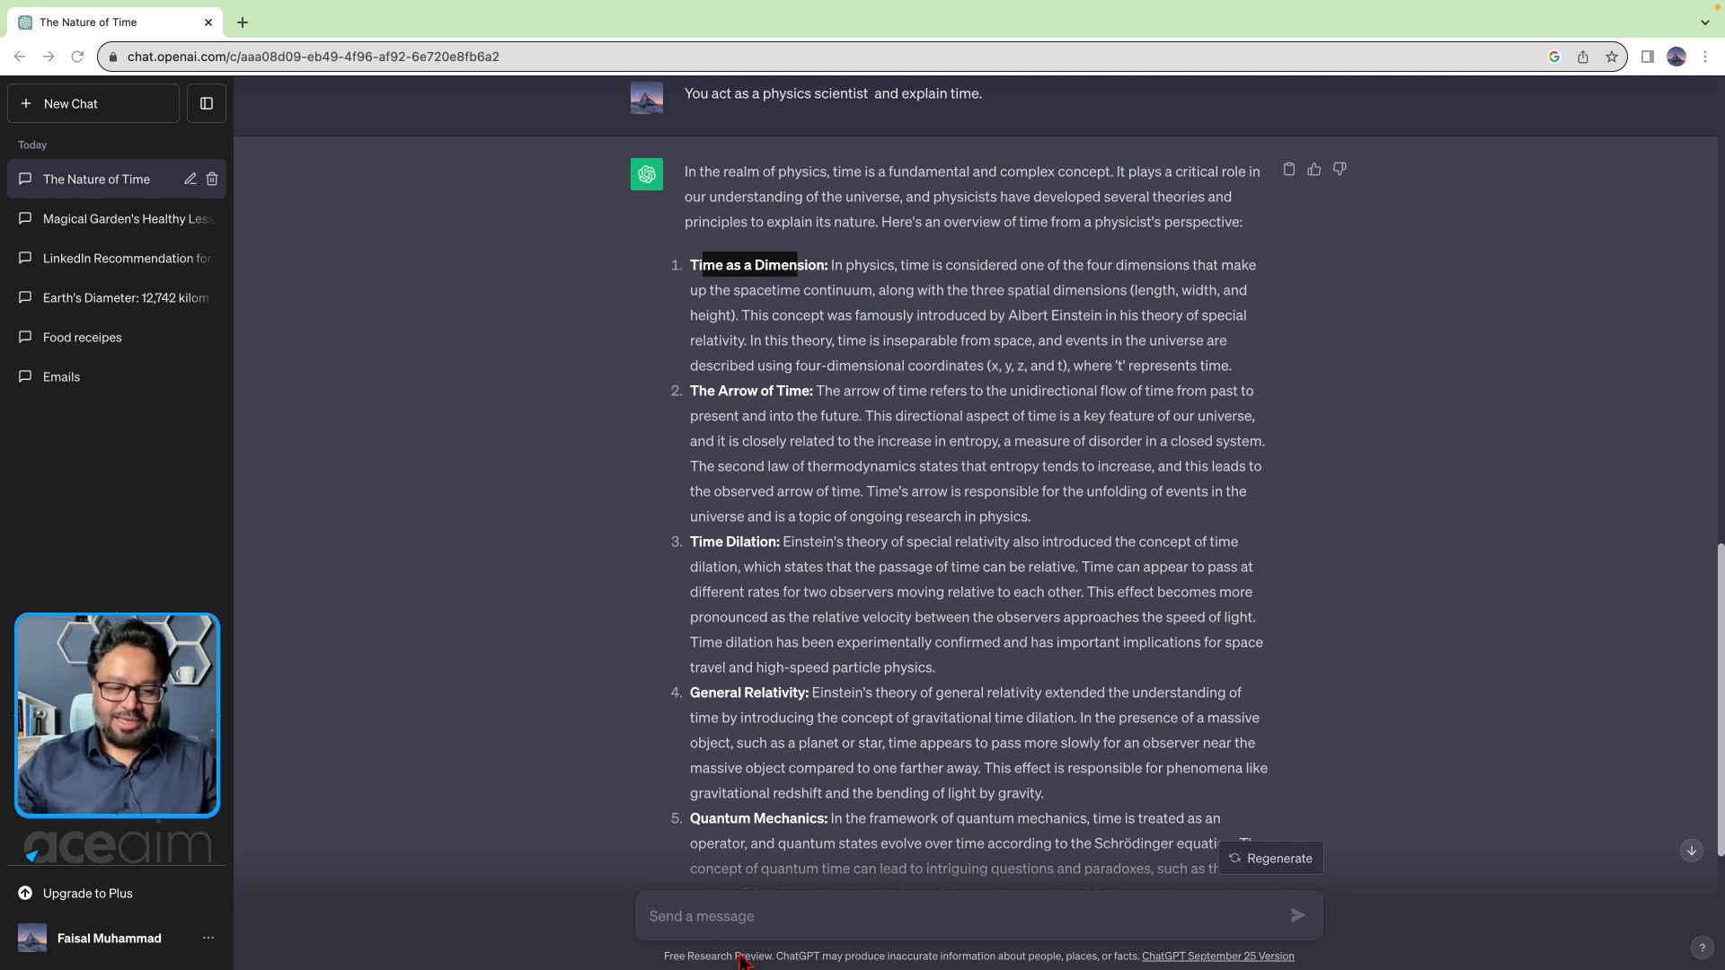
# Step: Send the follow-up prompt "You act as a manager and explain time." in the same chat
pyautogui.click(764, 912)
pyautogui.write('You act as a manager  and explain time.')
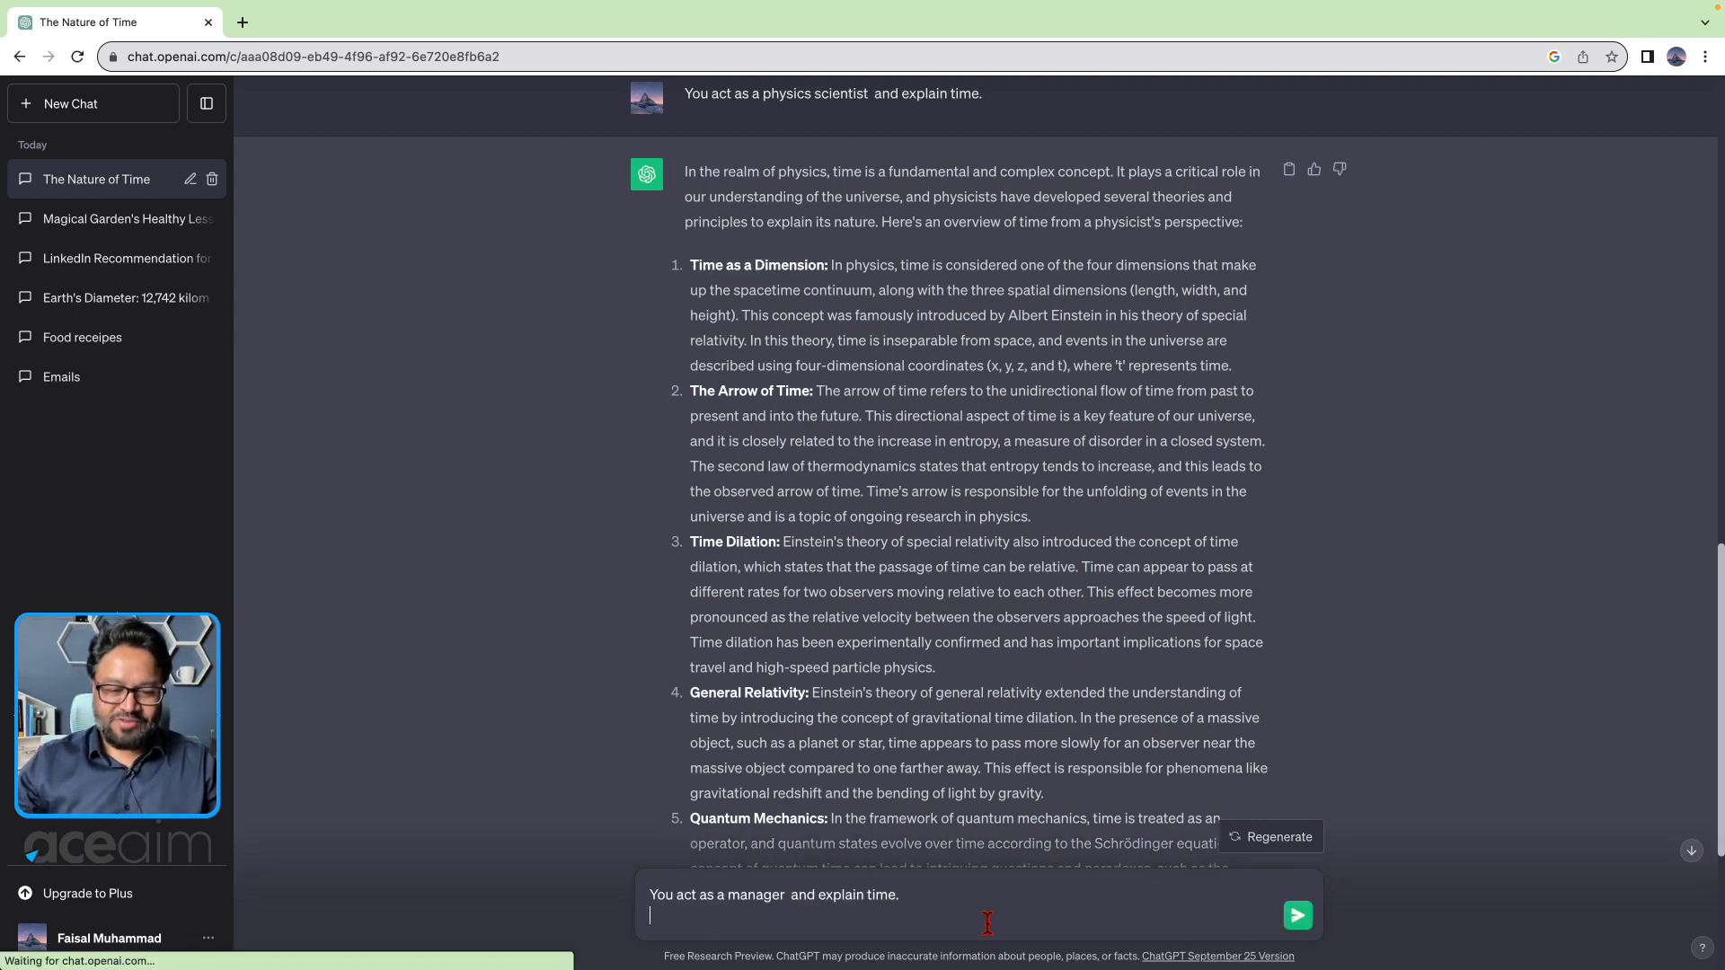
pyautogui.press('BackSpace')
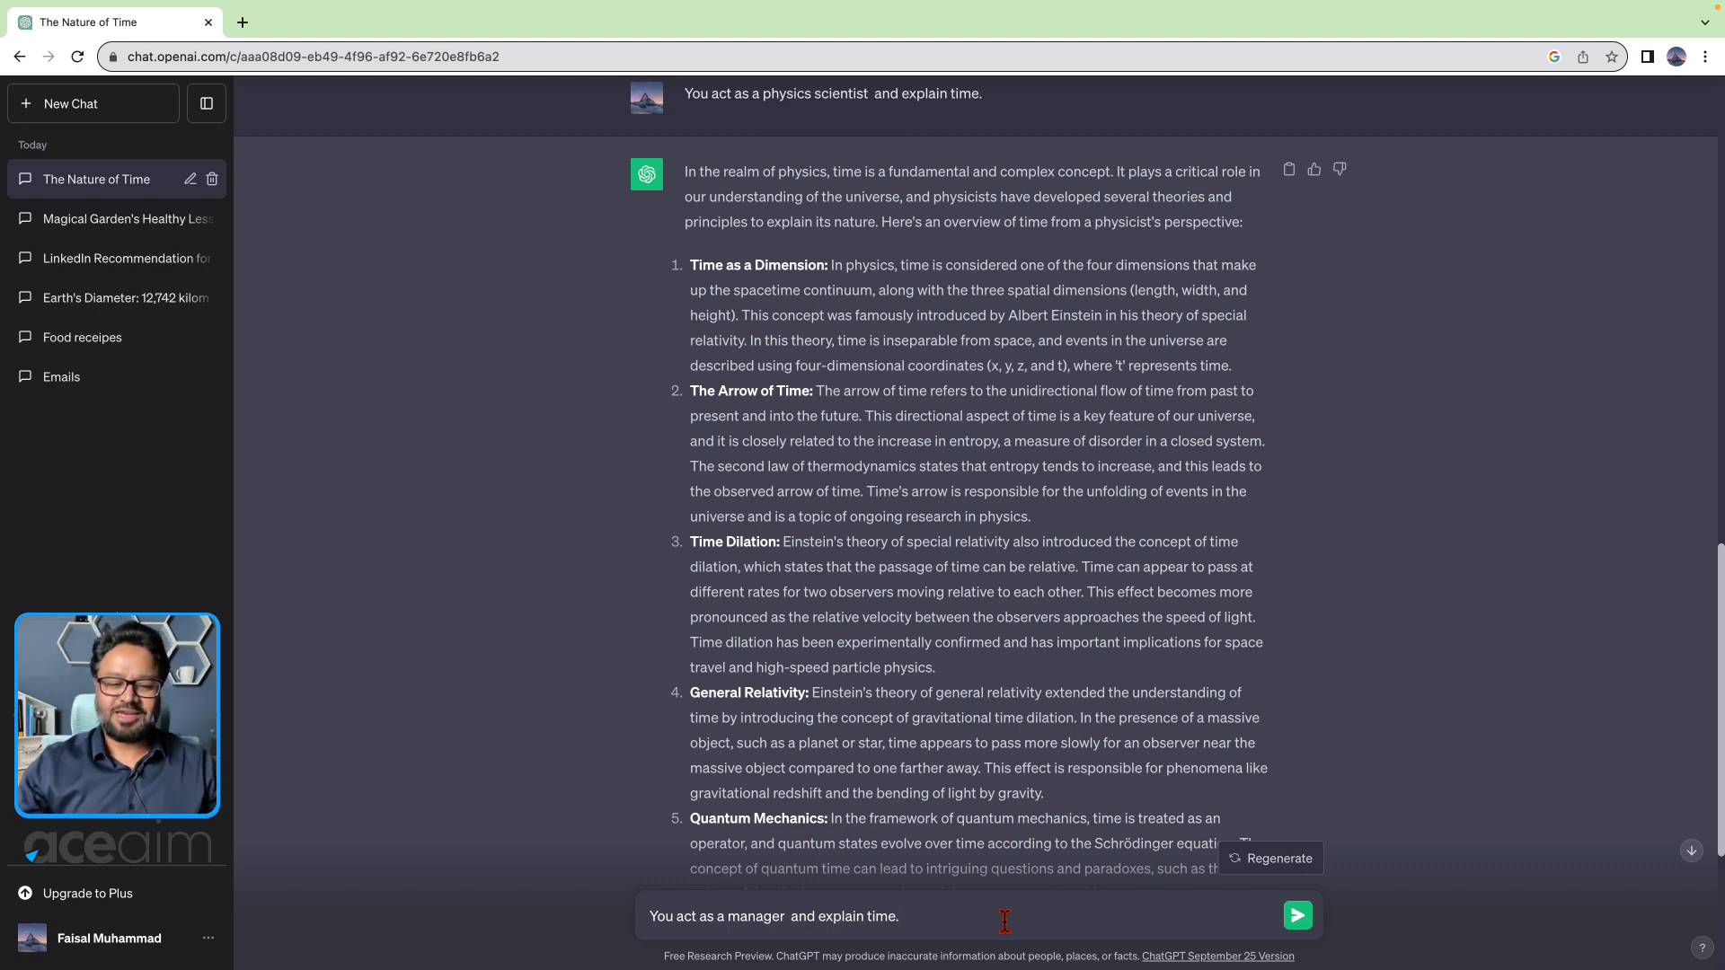
pyautogui.click(1297, 917)
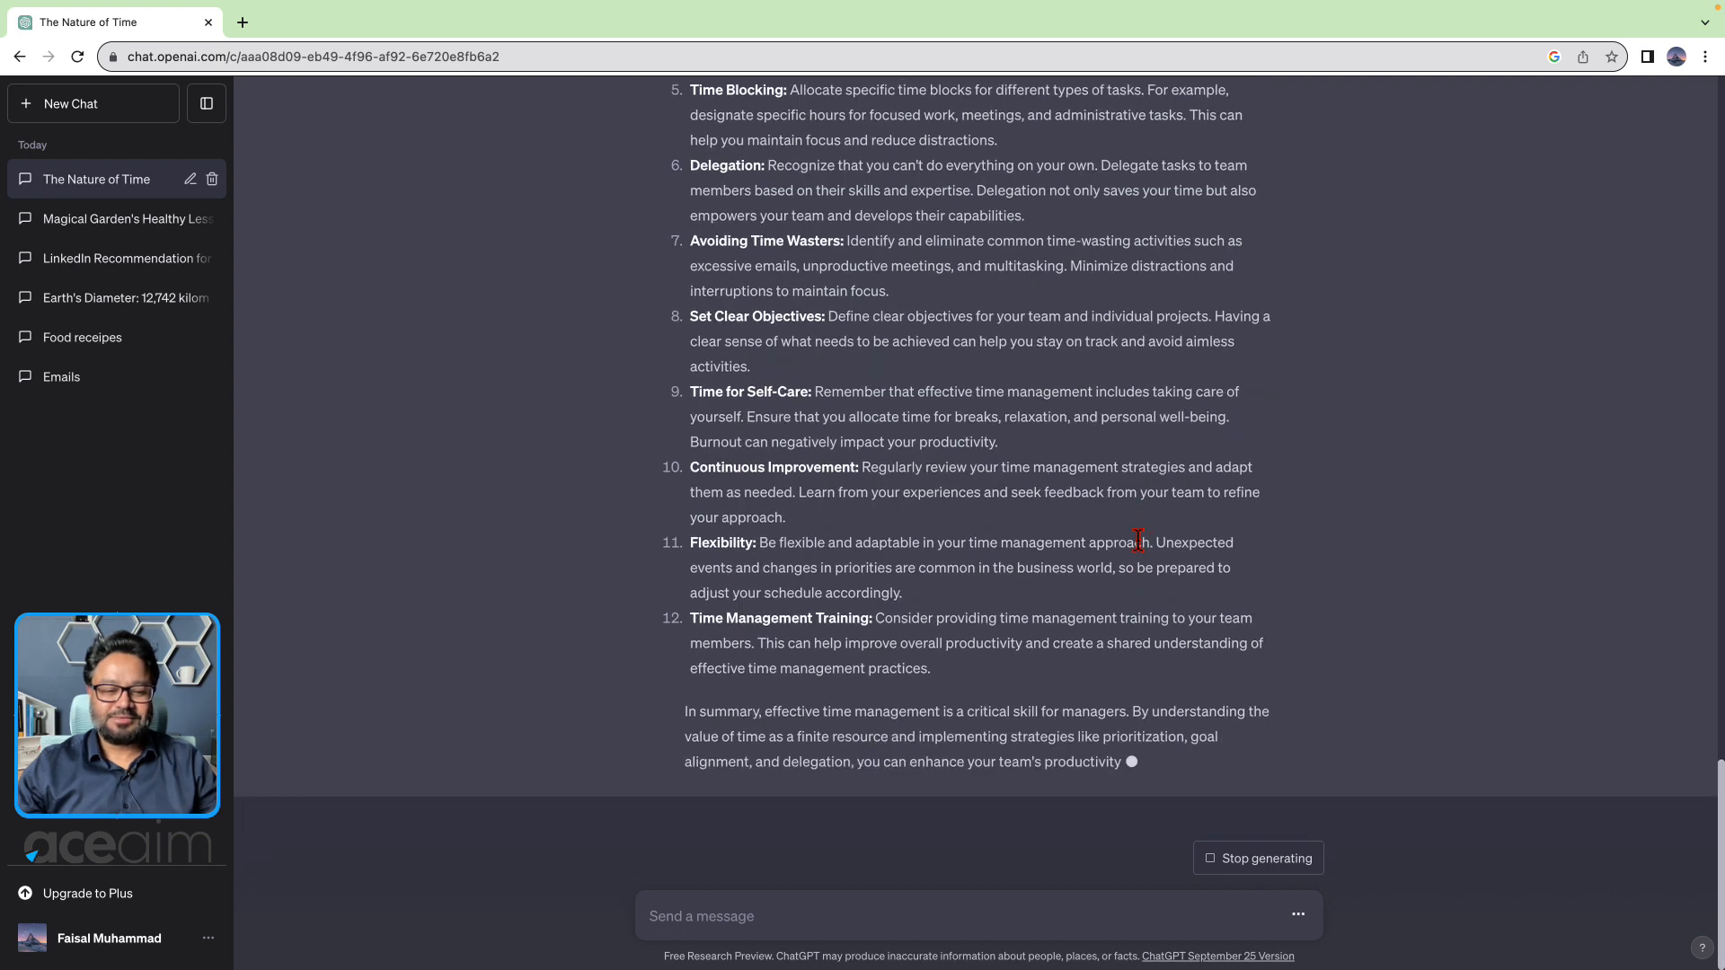
# Step: Read the manager's answer from its introduction through the headings on scarce resource, prioritization, goal alignment, tools, time blocking and delegation
pyautogui.scroll(7, 1138, 541)
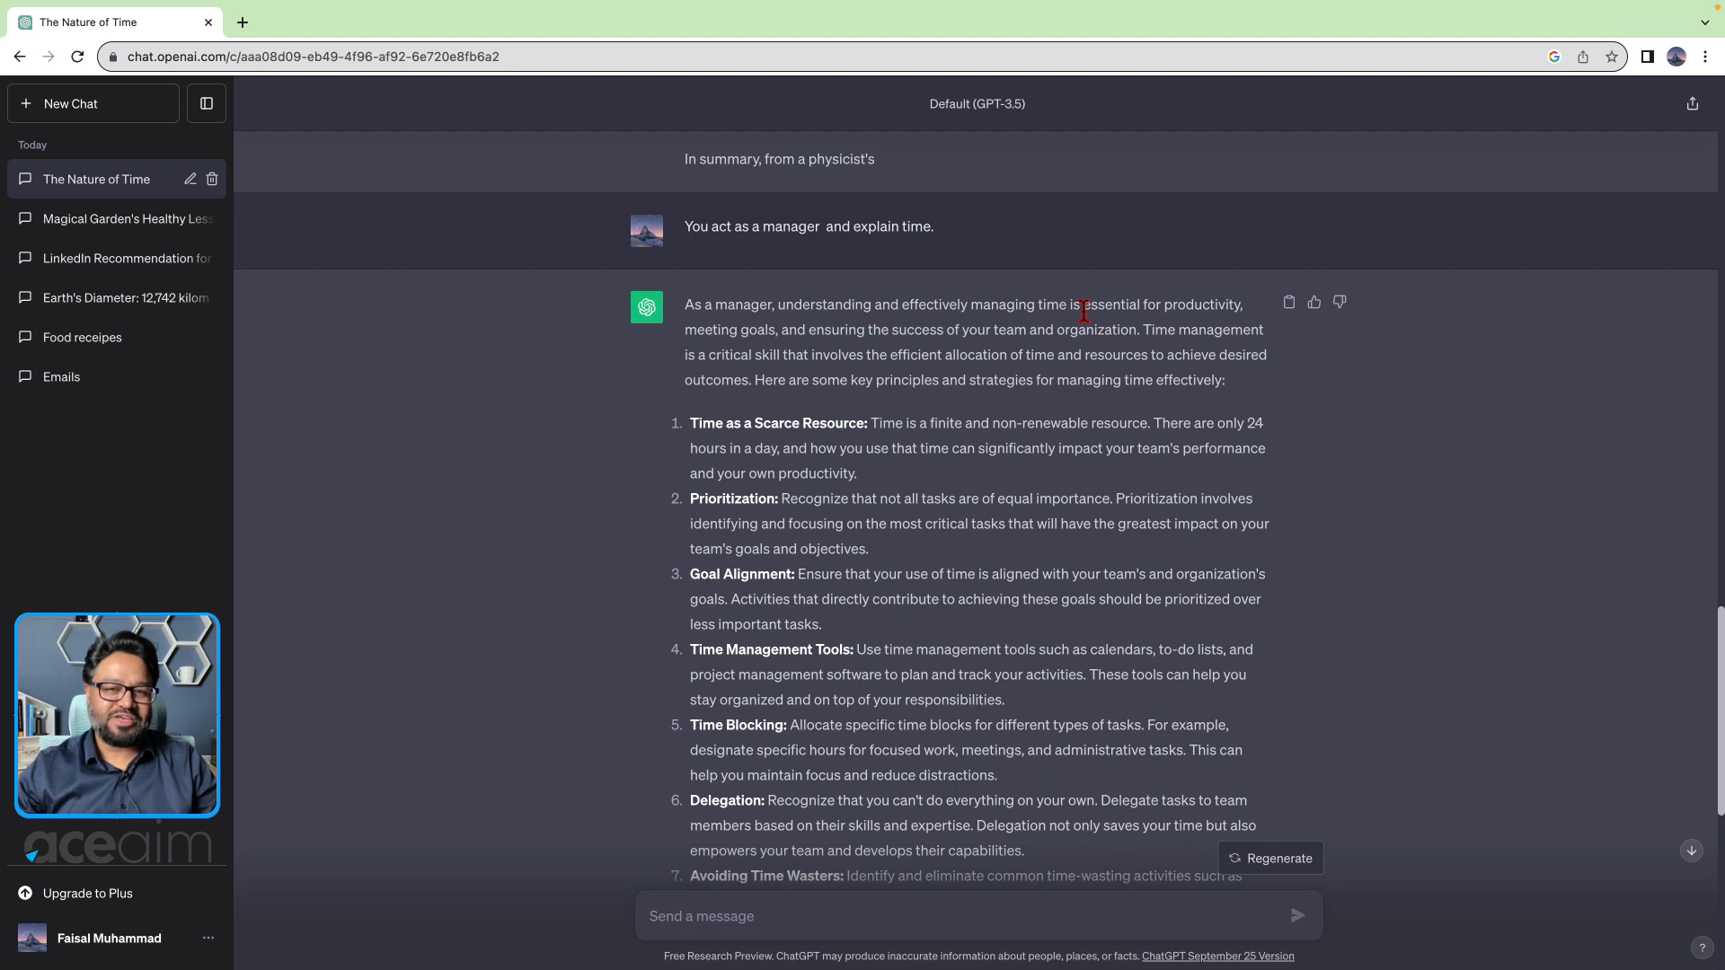
pyautogui.doubleClick(1195, 307)
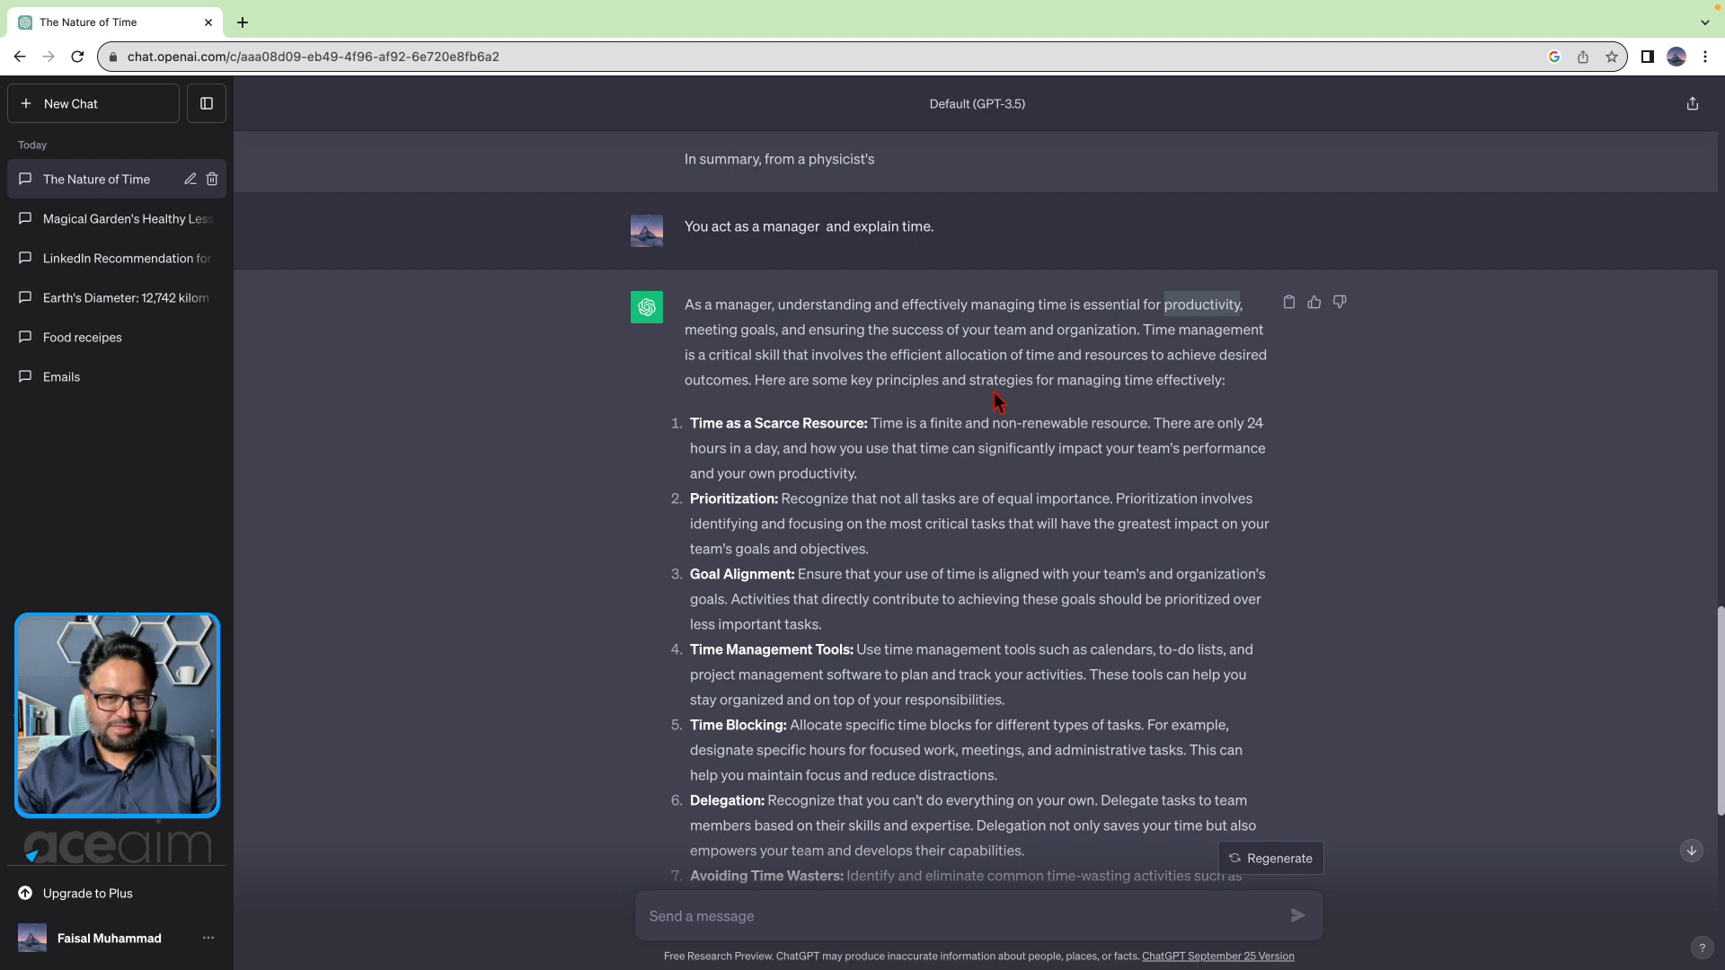
pyautogui.click(698, 328)
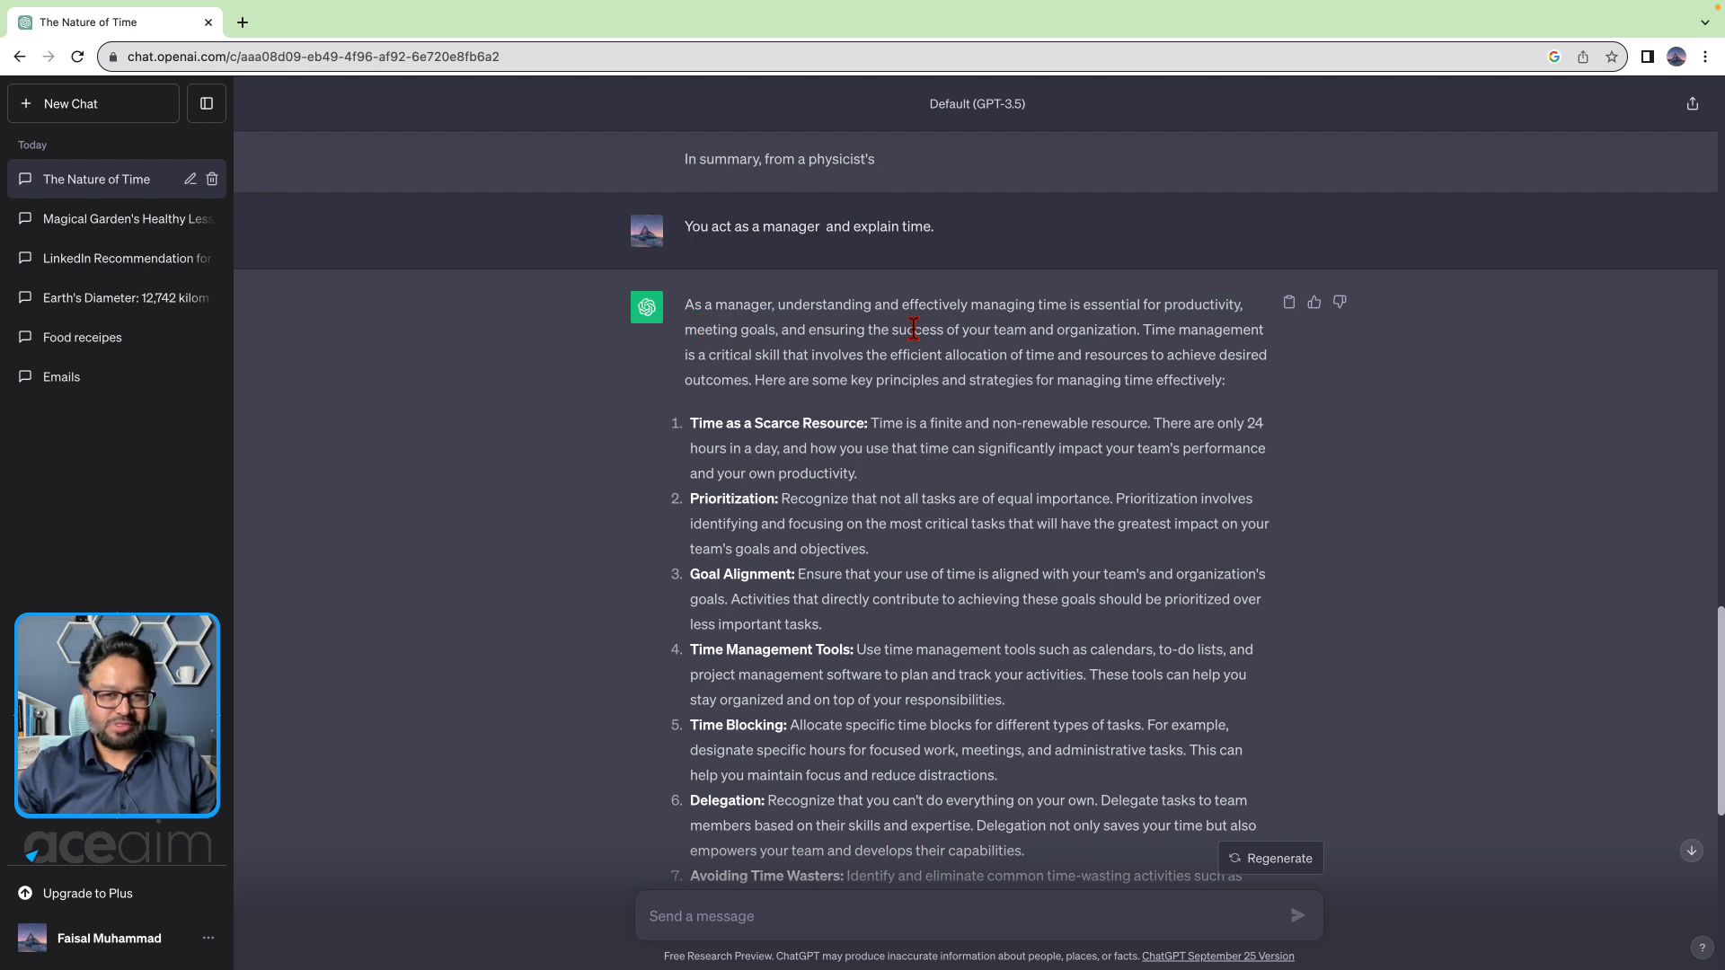
pyautogui.scroll(-2, 1101, 540)
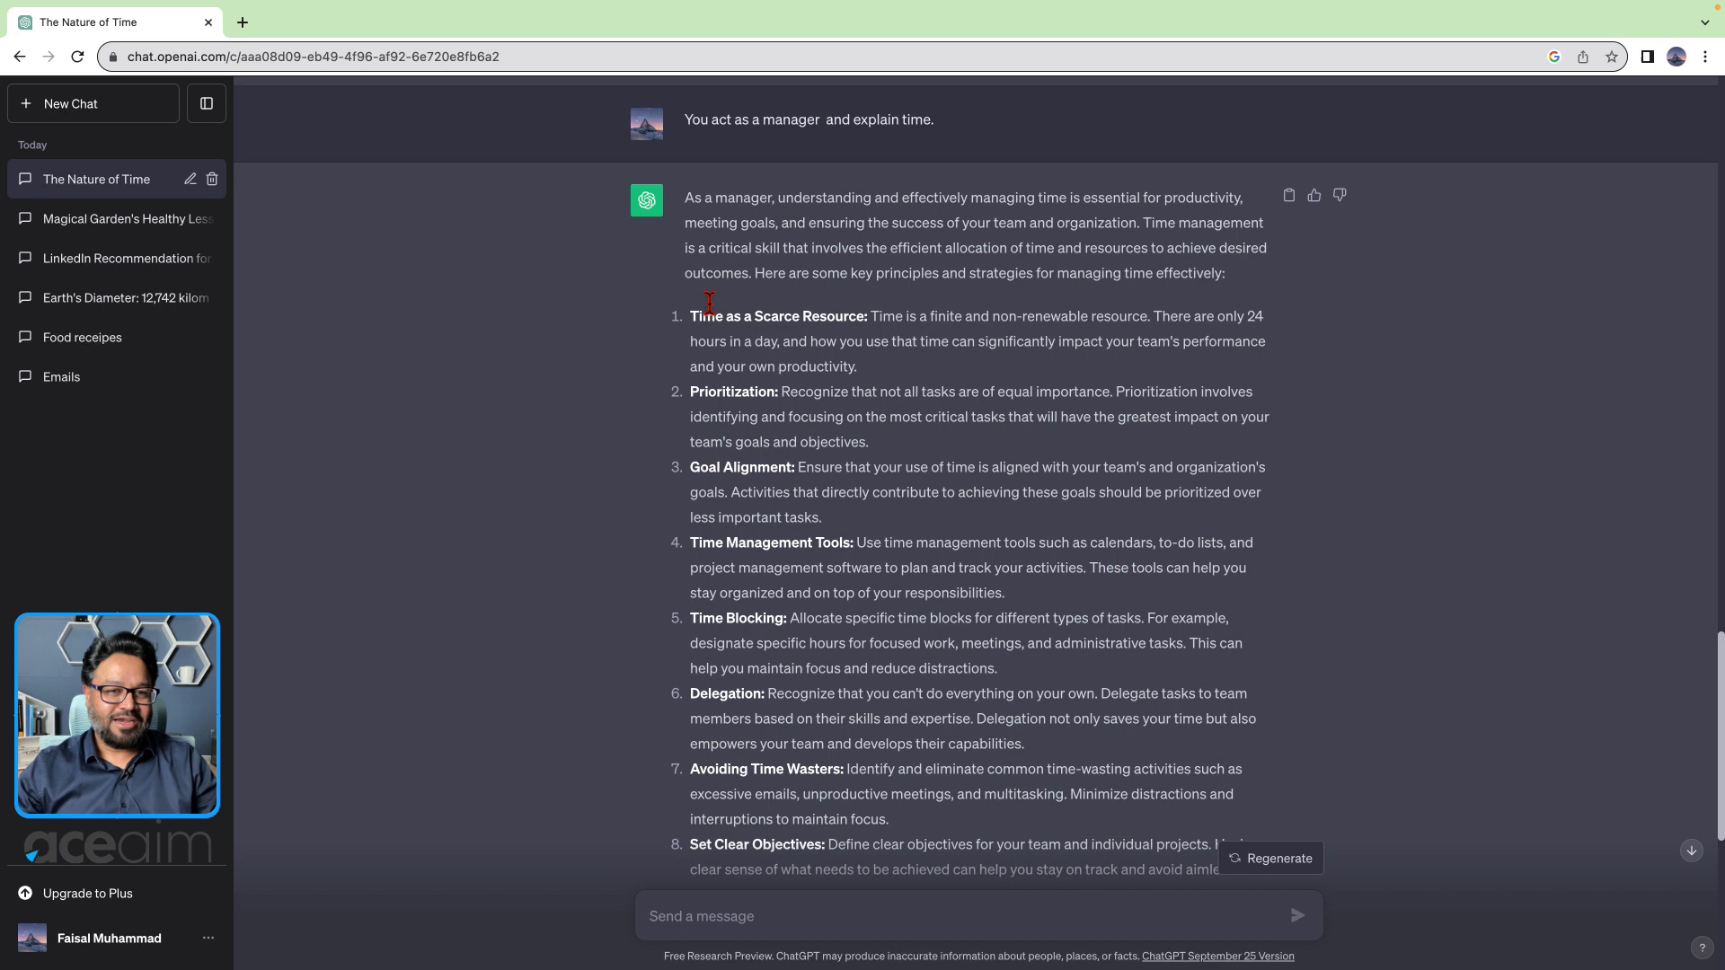
pyautogui.moveTo(701, 316); pyautogui.dragTo(827, 316)
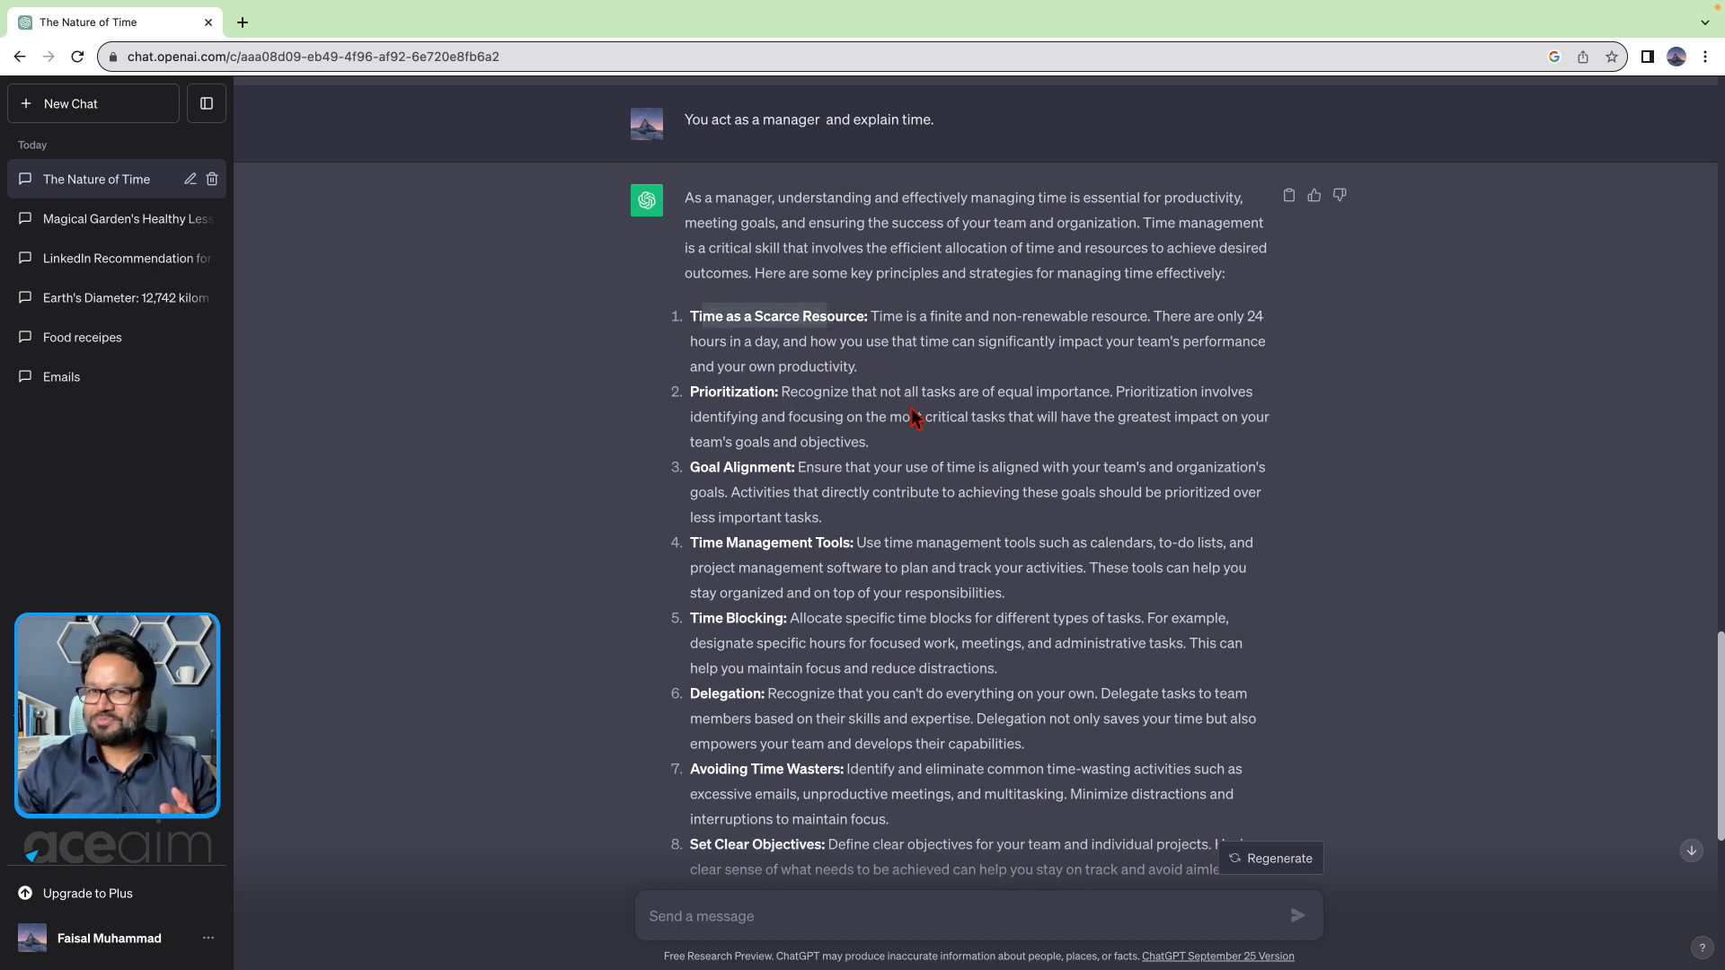
pyautogui.moveTo(699, 393); pyautogui.dragTo(760, 393)
pyautogui.moveTo(701, 467); pyautogui.dragTo(779, 474)
pyautogui.click(720, 542)
pyautogui.moveTo(719, 543); pyautogui.dragTo(841, 542)
pyautogui.moveTo(699, 618); pyautogui.dragTo(783, 618)
pyautogui.moveTo(697, 694); pyautogui.dragTo(784, 696)
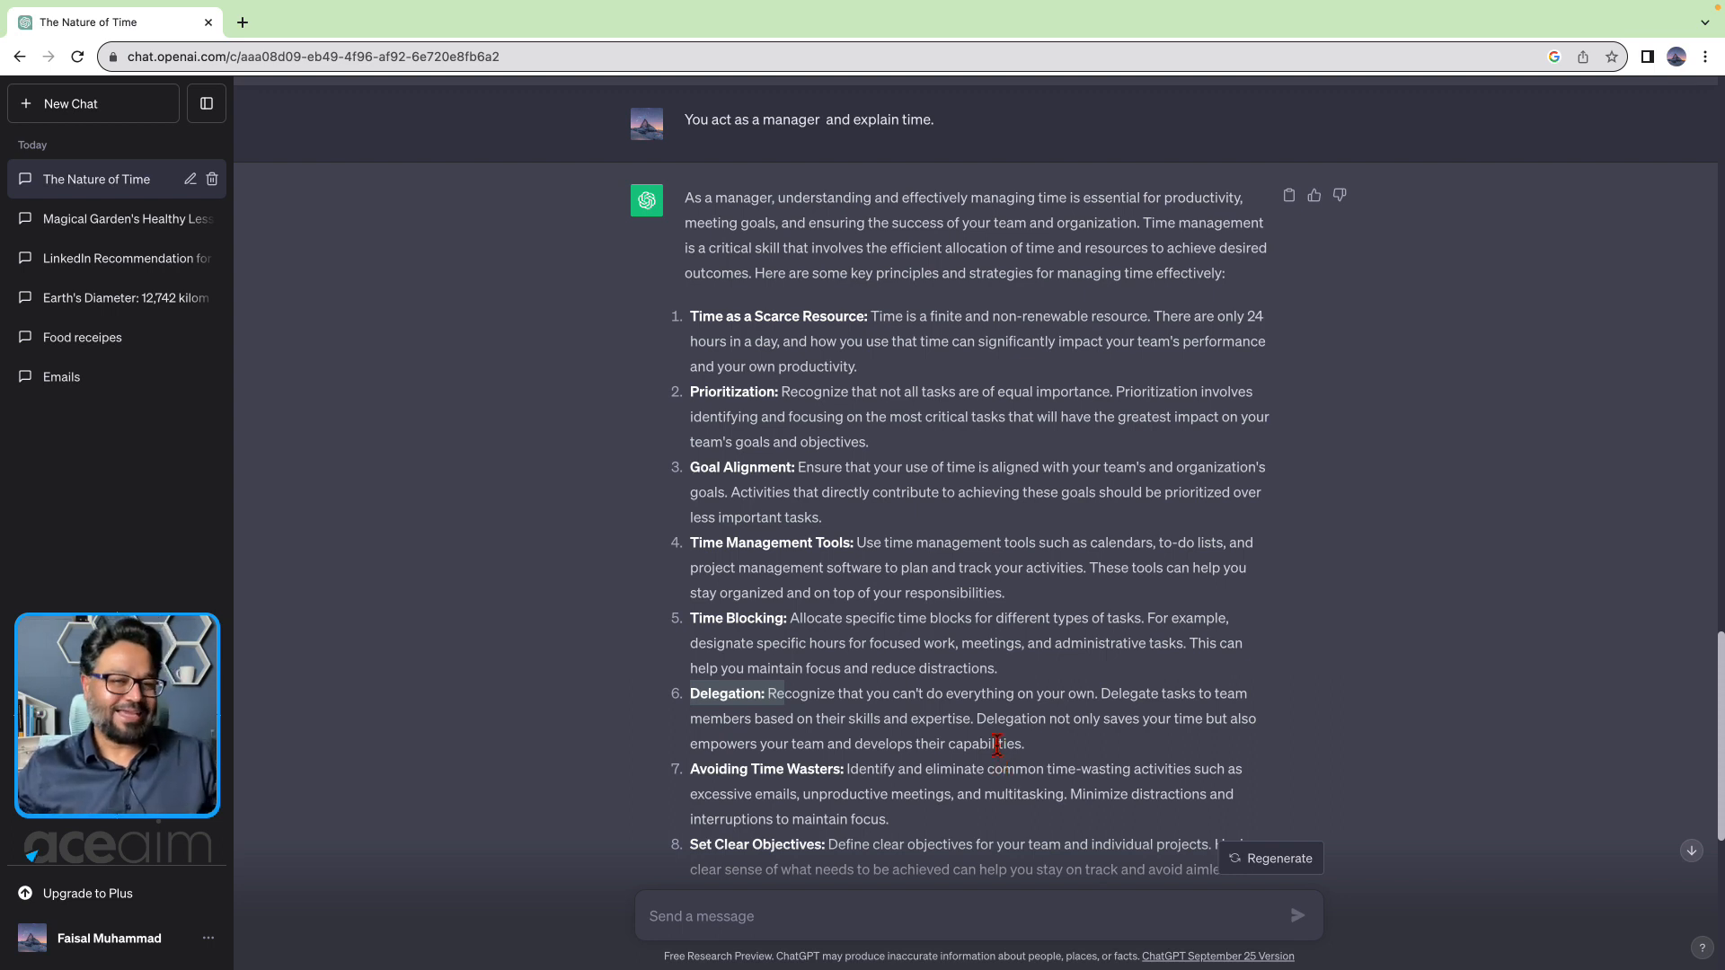
# Step: Compare the role wording of the three prompts, going back from manager to physics scientist to philosopher
pyautogui.scroll(5, 889, 728)
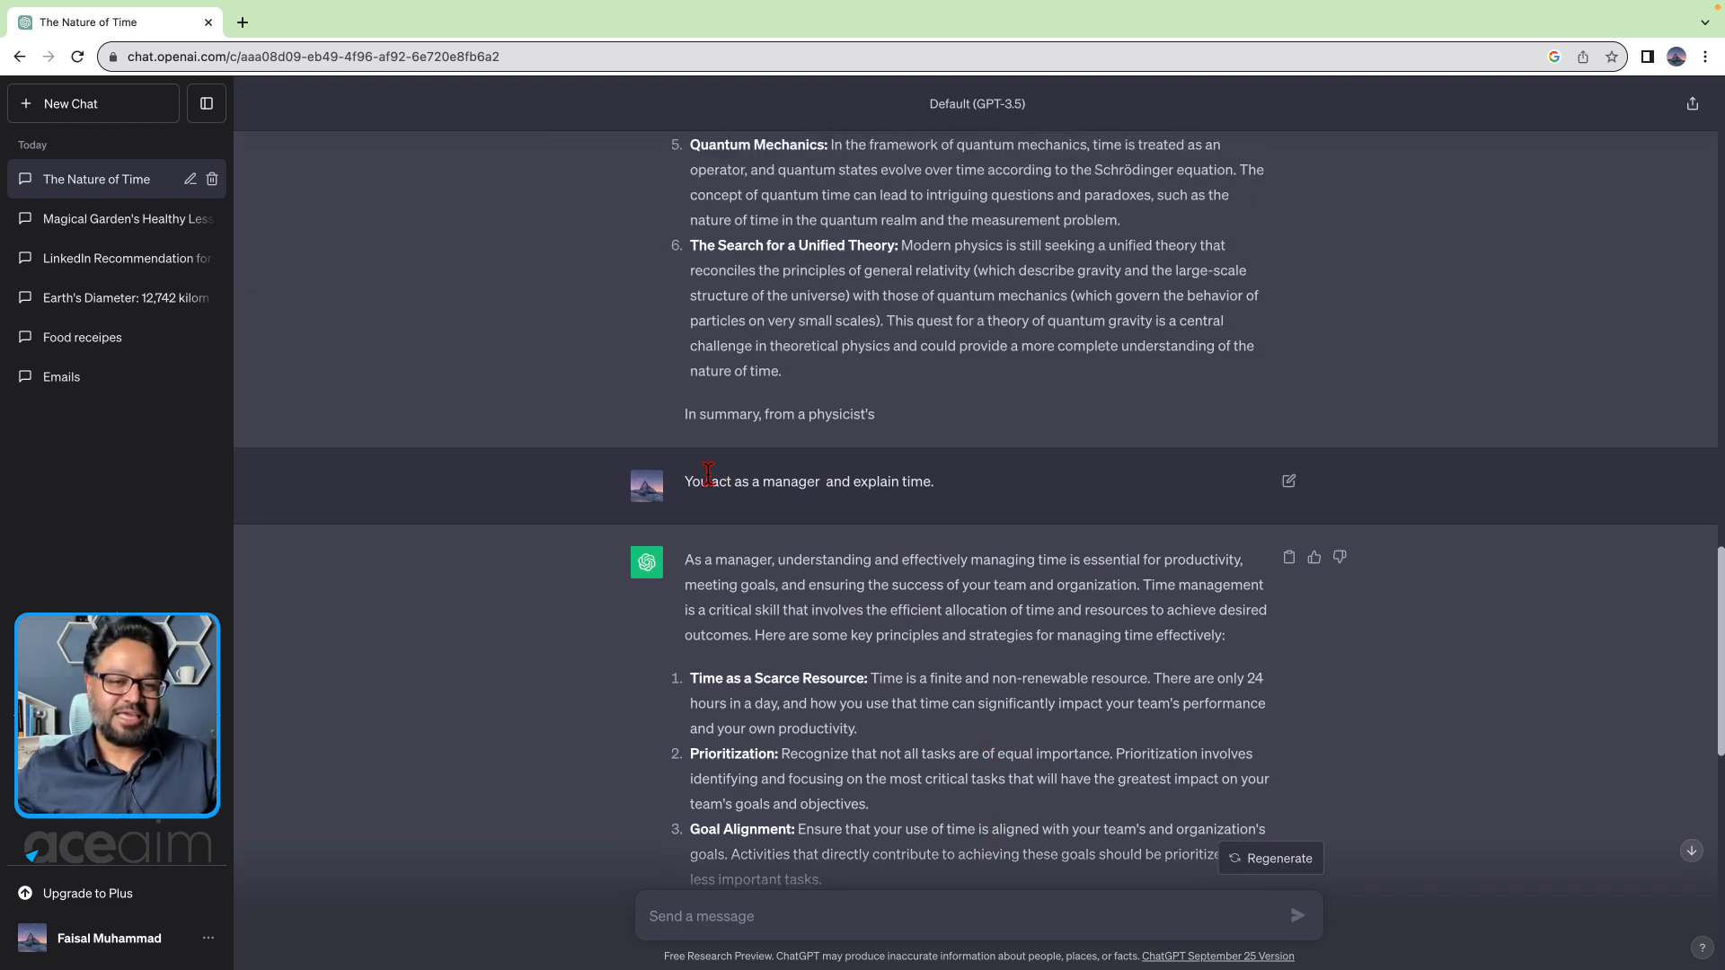
pyautogui.moveTo(684, 481); pyautogui.dragTo(819, 480)
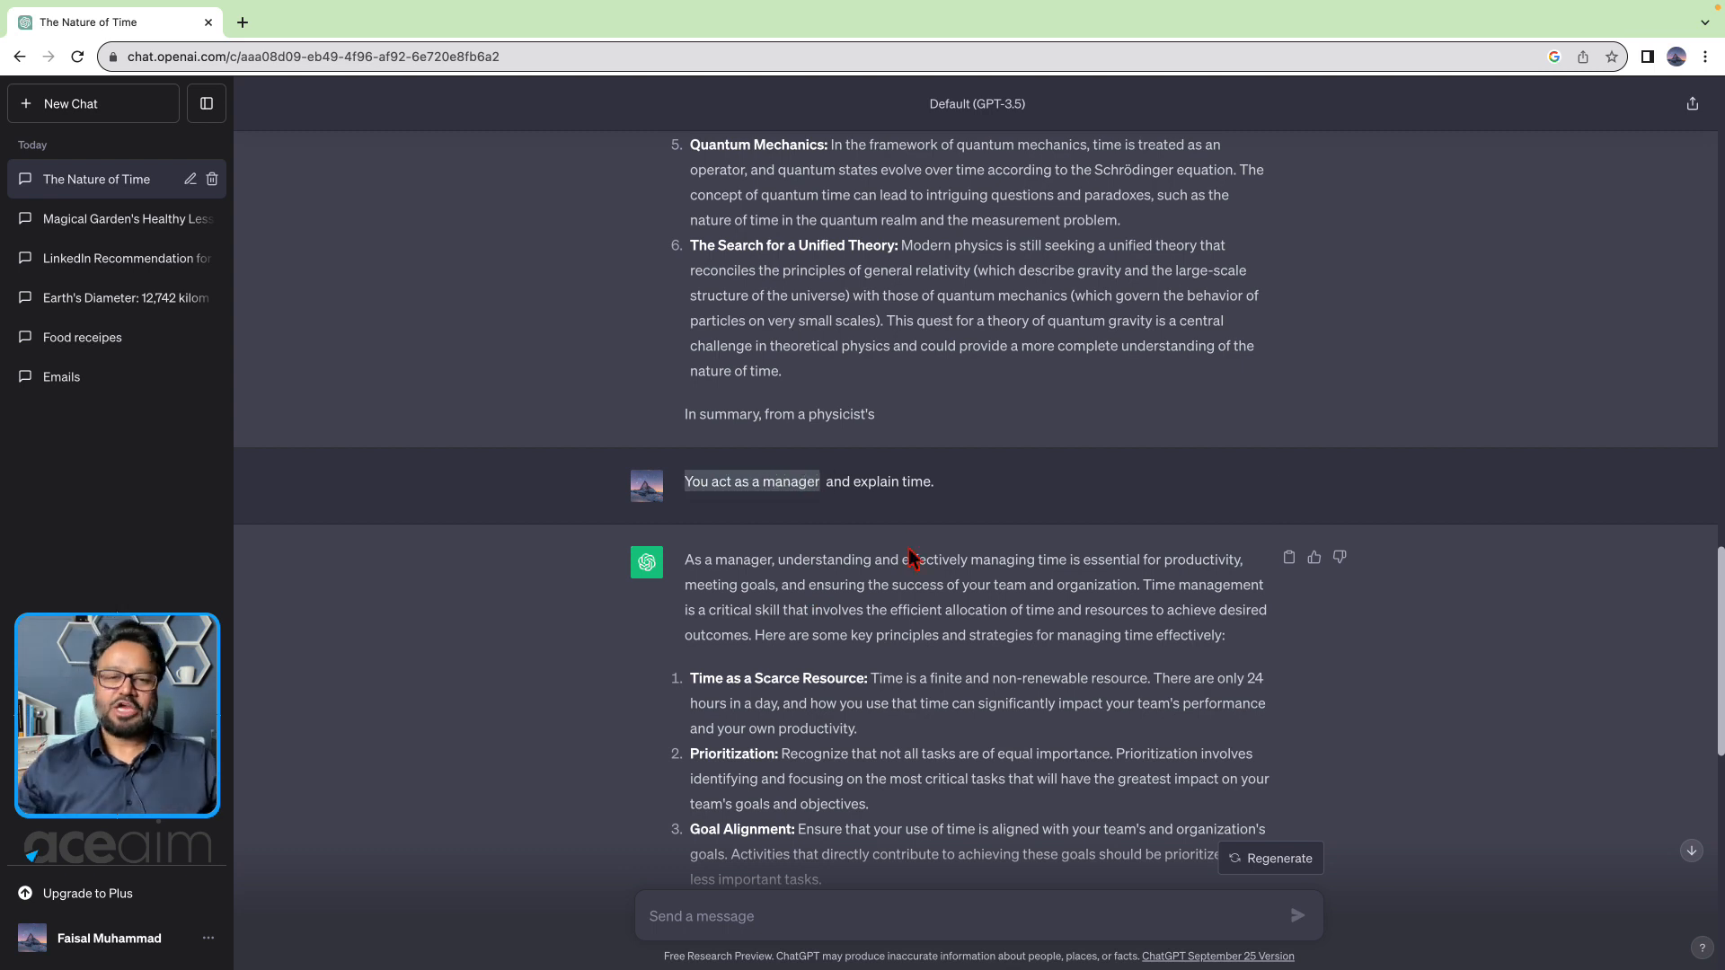
pyautogui.scroll(15, 910, 557)
pyautogui.moveTo(713, 476); pyautogui.dragTo(840, 475)
pyautogui.scroll(15, 903, 384)
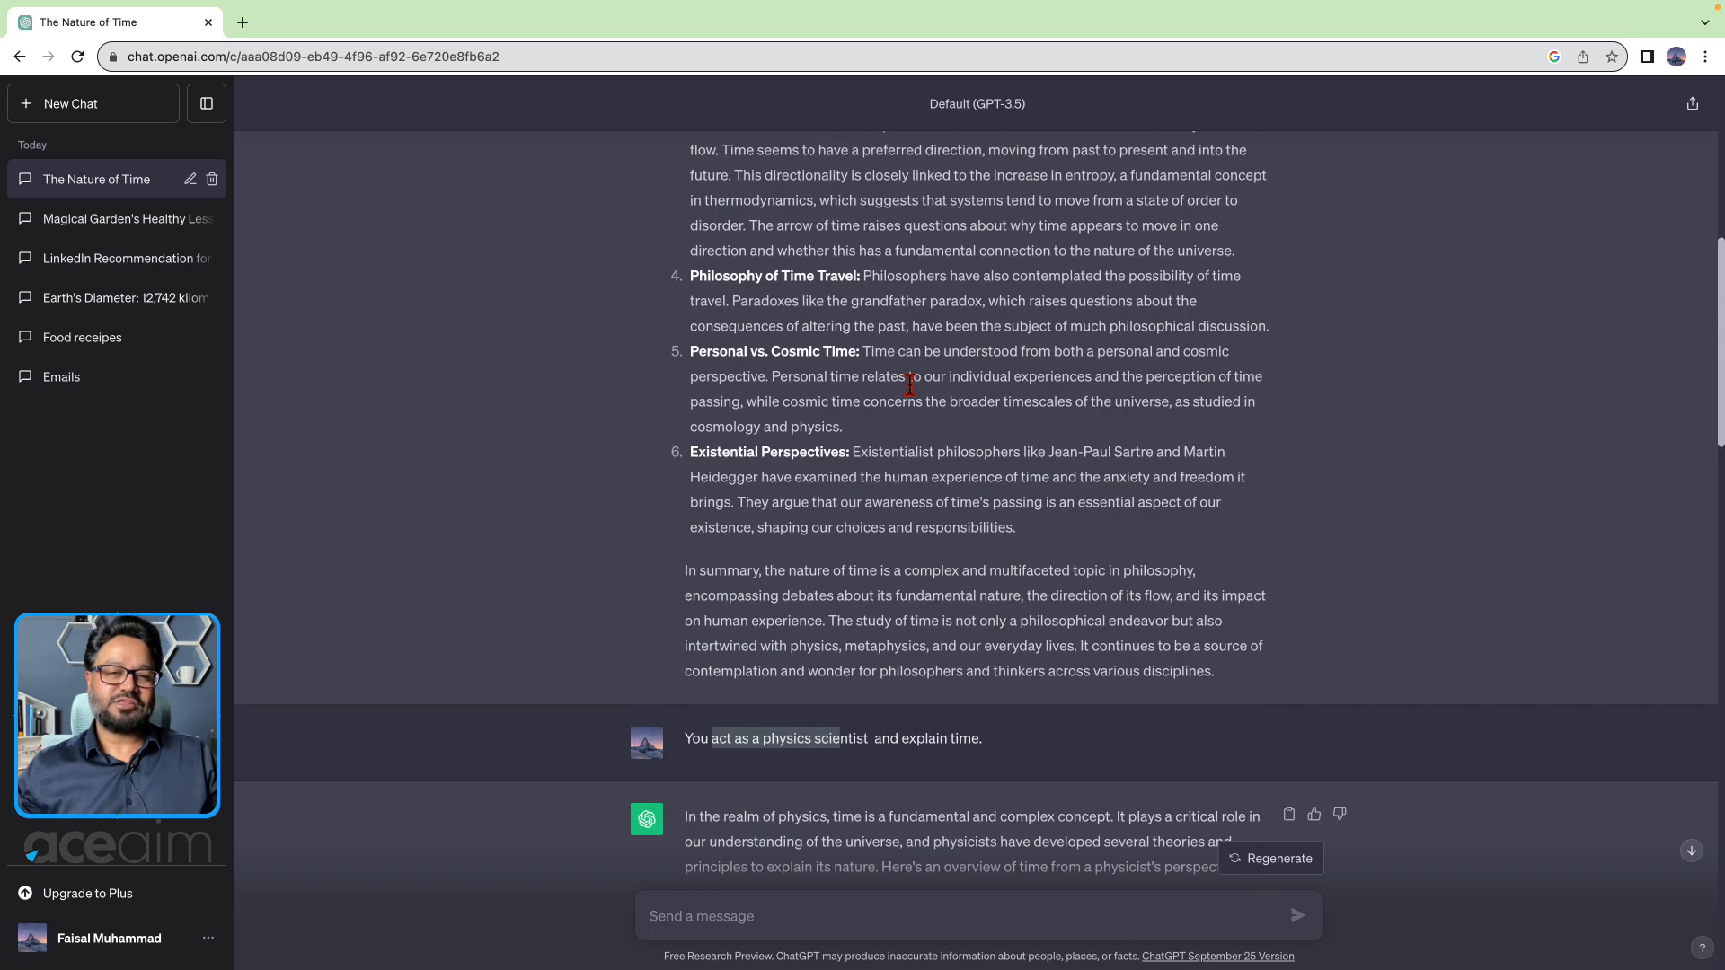
pyautogui.moveTo(709, 164); pyautogui.dragTo(812, 168)
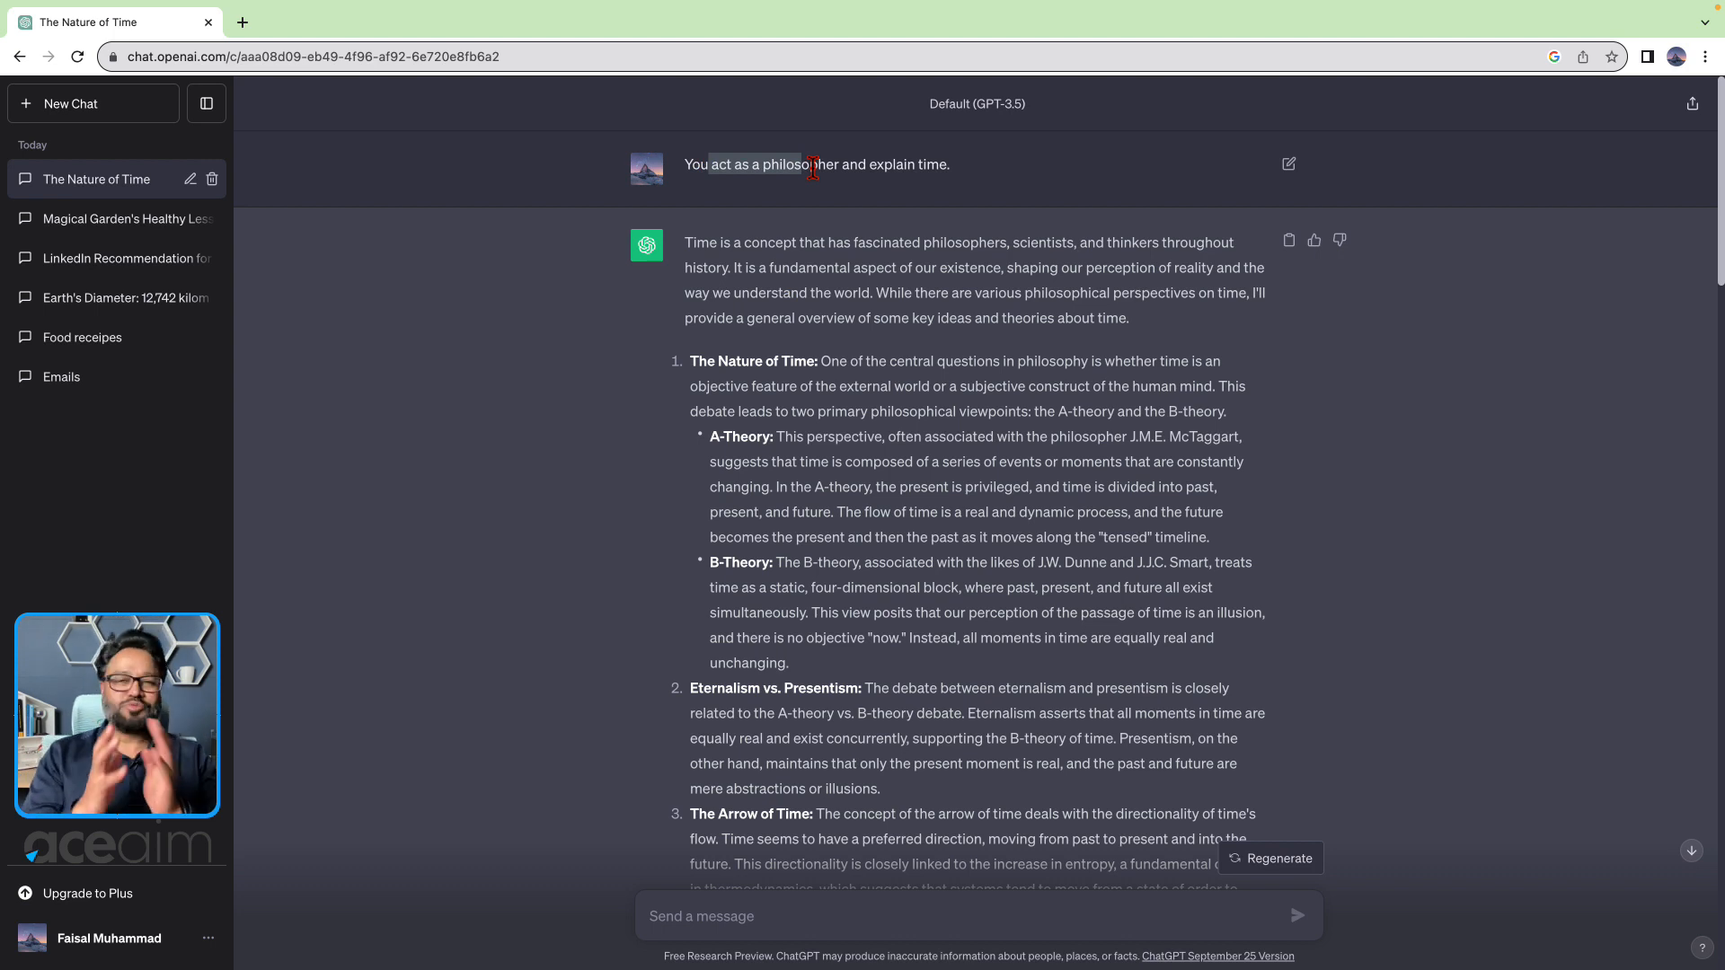